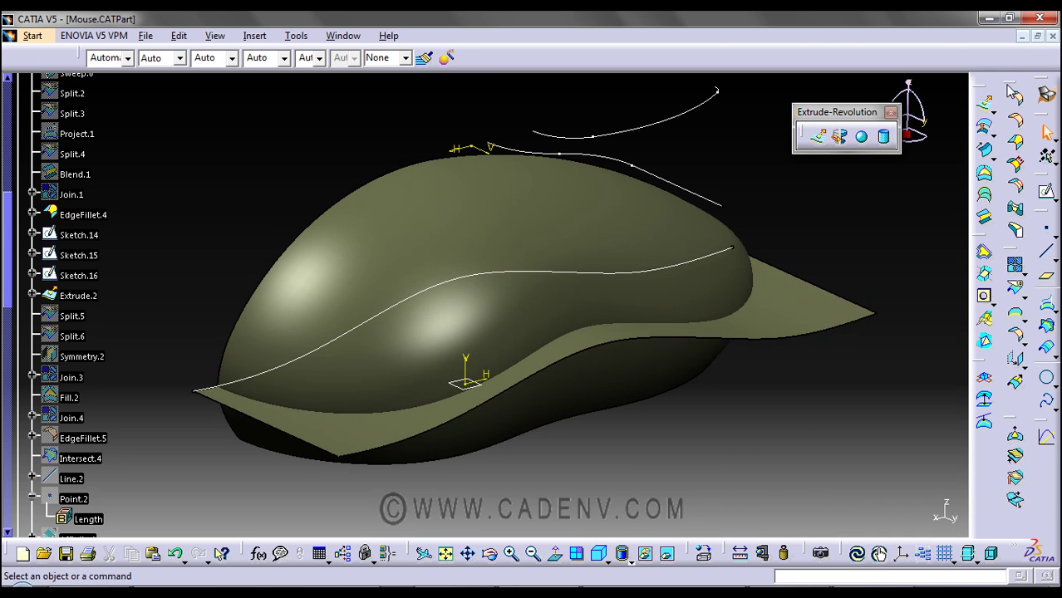
Split the filleted mouse body surface EdgeFillet.4 with the wavy surface Extrude.2, keeping the upper side
{"action": "left_click", "coordinate": [1015, 288]}
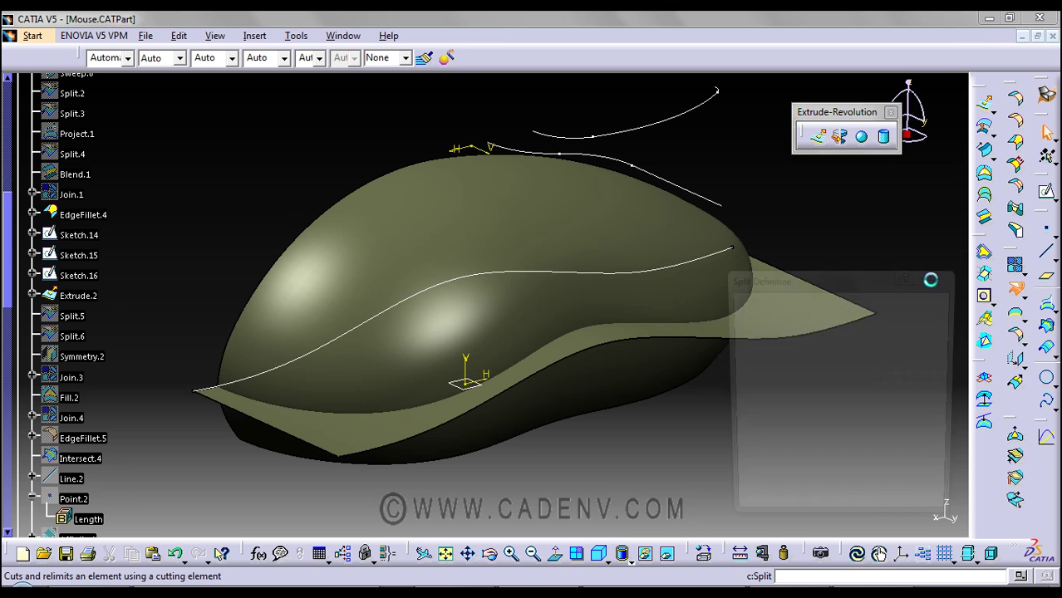
{"action": "middle_click_drag", "start_coordinate": [592, 275], "coordinate": [562, 356]}
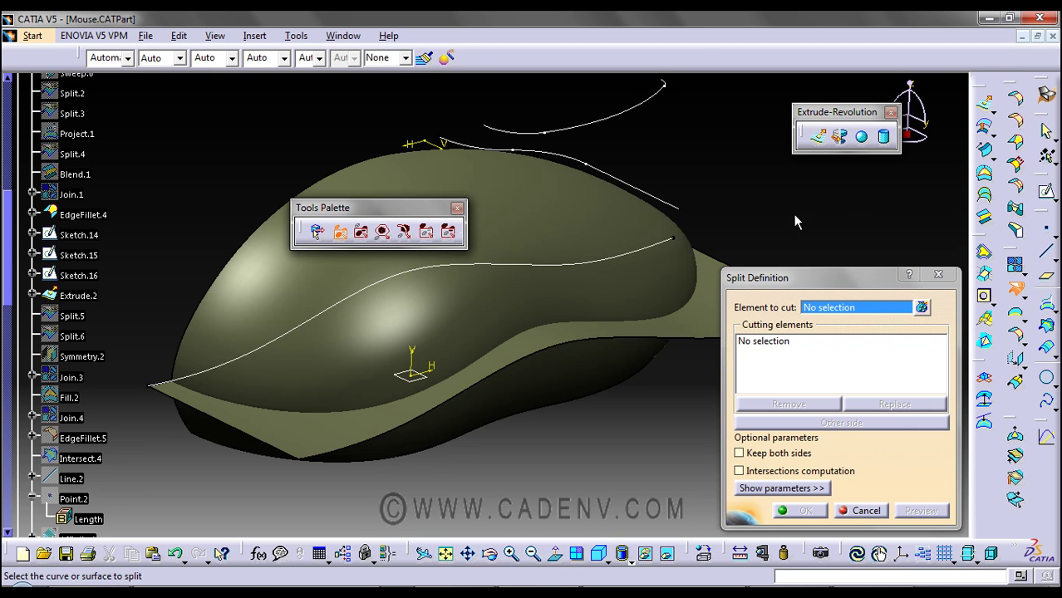
{"action": "left_click", "coordinate": [563, 213]}
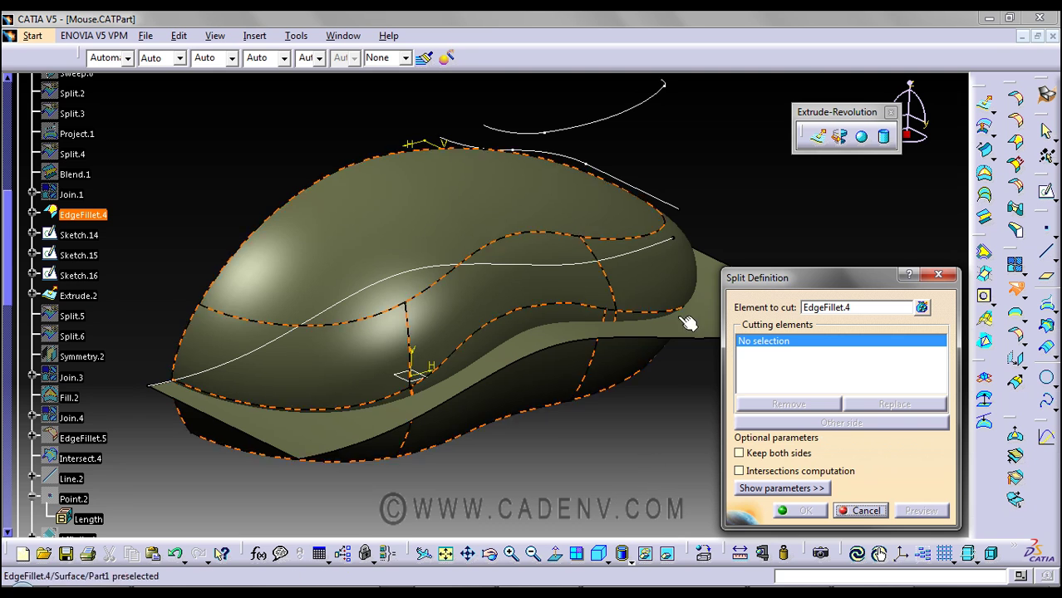
{"action": "middle_click_drag", "start_coordinate": [645, 332], "coordinate": [517, 341]}
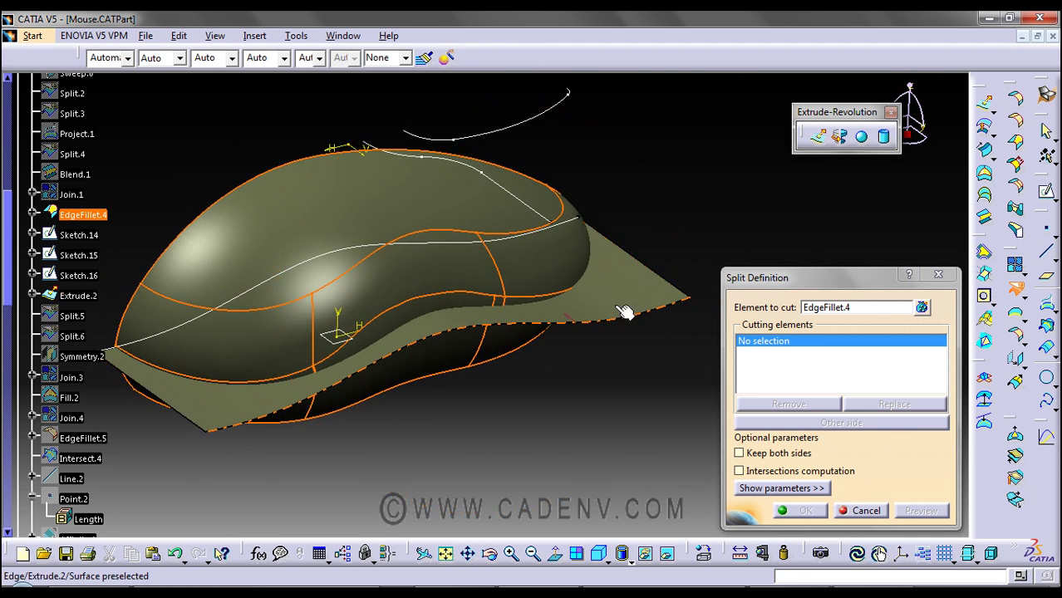
{"action": "left_click", "coordinate": [625, 294]}
{"action": "left_click", "coordinate": [622, 295]}
{"action": "middle_click_drag", "start_coordinate": [573, 406], "coordinate": [542, 420]}
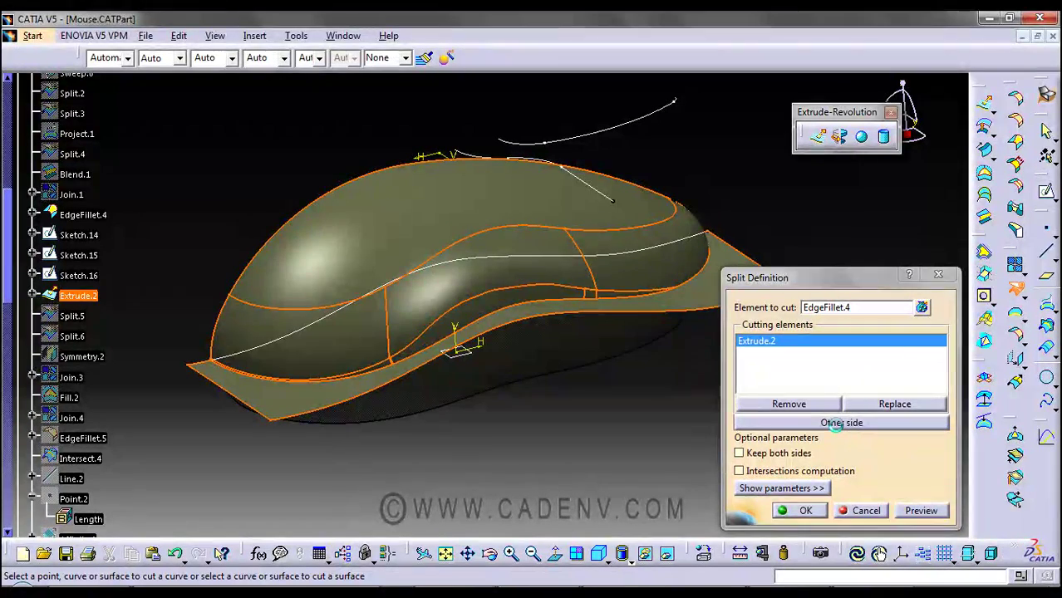
{"action": "left_click", "coordinate": [840, 430]}
{"action": "left_click", "coordinate": [839, 429]}
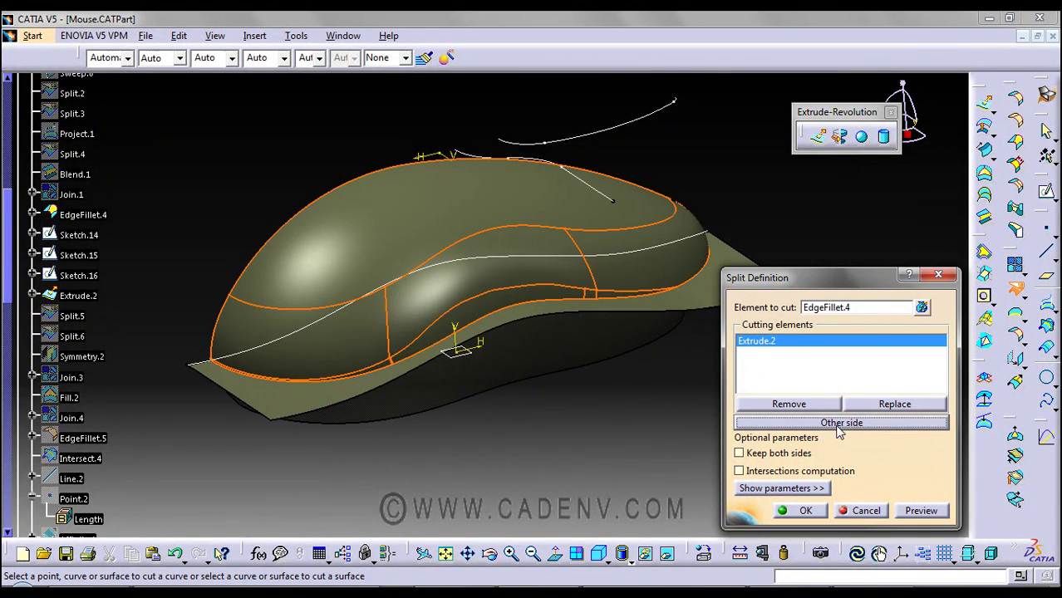
{"action": "mouse_move", "coordinate": [507, 426]}
{"action": "middle_mouse_down"}
{"action": "mouse_move", "coordinate": [524, 410]}
{"action": "mouse_move", "coordinate": [519, 425]}
{"action": "middle_mouse_up"}
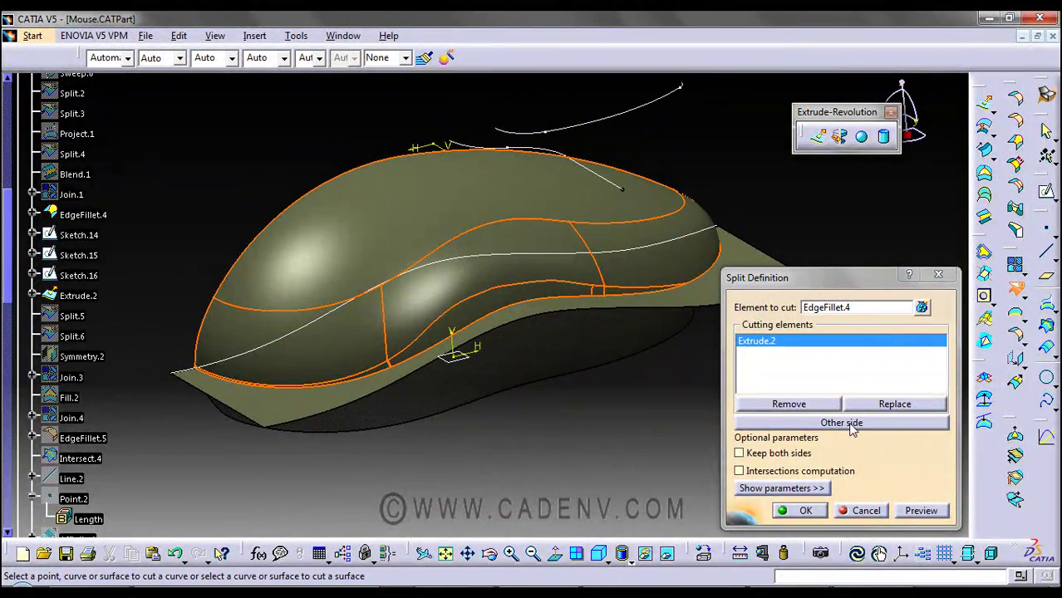
{"action": "left_click", "coordinate": [802, 512]}
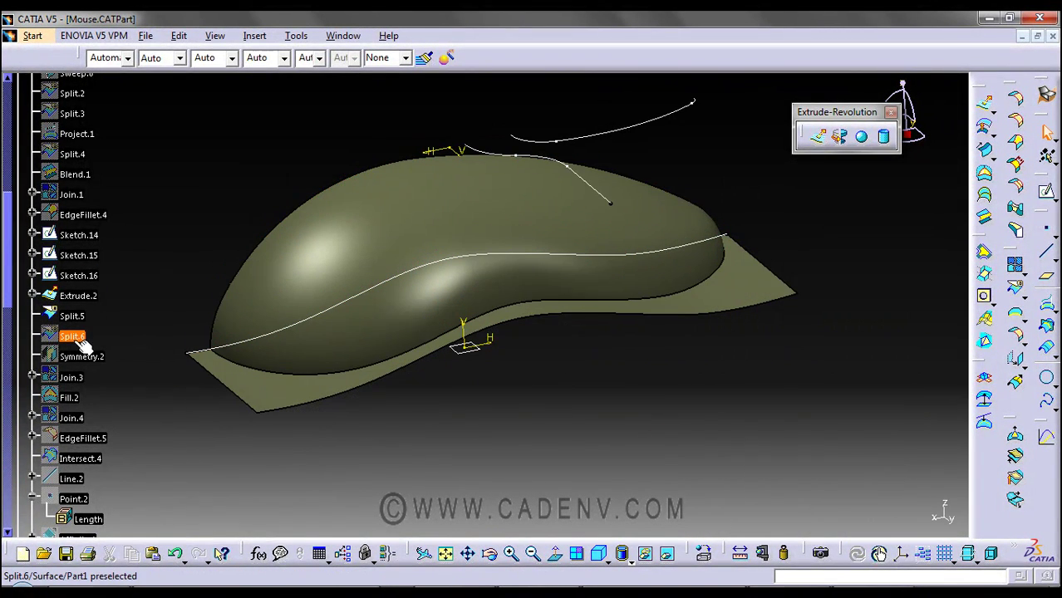
Show the lower half surface Split.6 and examine it together with the upper half of the mouse body
{"action": "left_click", "coordinate": [77, 336]}
{"action": "key", "text": "ctrl+h"}
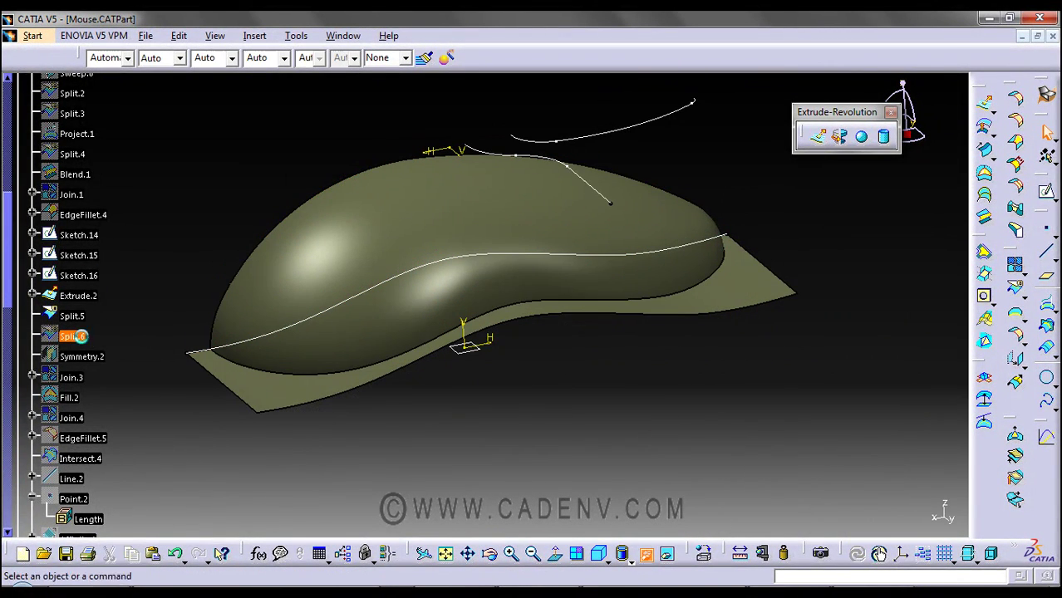
{"action": "middle_click_drag", "start_coordinate": [510, 451], "coordinate": [488, 394]}
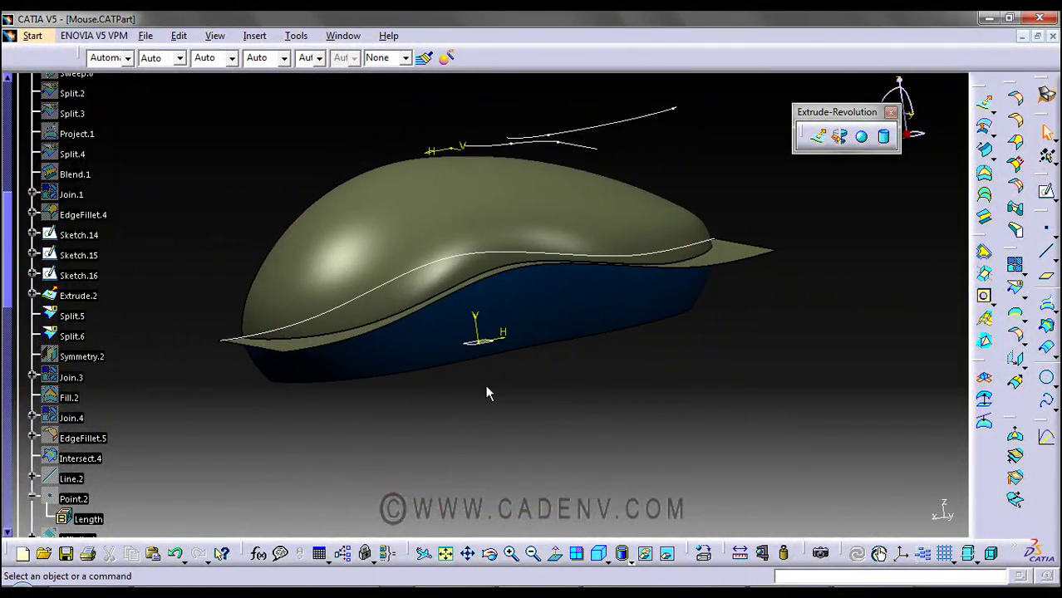
{"action": "mouse_move", "coordinate": [555, 482]}
{"action": "middle_mouse_down"}
{"action": "mouse_move", "coordinate": [562, 467]}
{"action": "mouse_move", "coordinate": [545, 458]}
{"action": "mouse_move", "coordinate": [548, 496]}
{"action": "middle_mouse_up"}
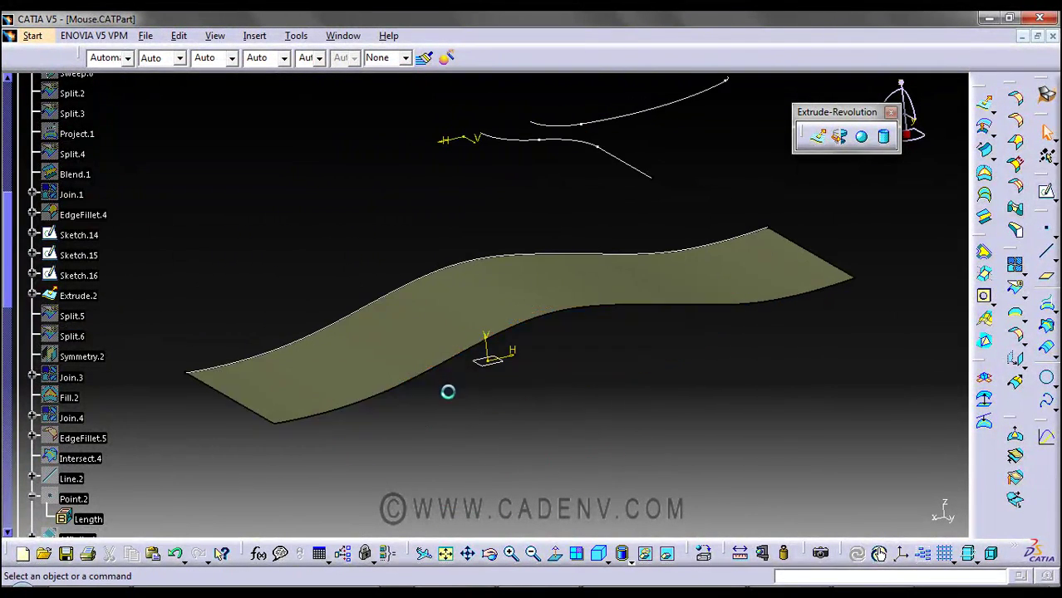
{"action": "middle_click_drag", "start_coordinate": [445, 387], "coordinate": [466, 366]}
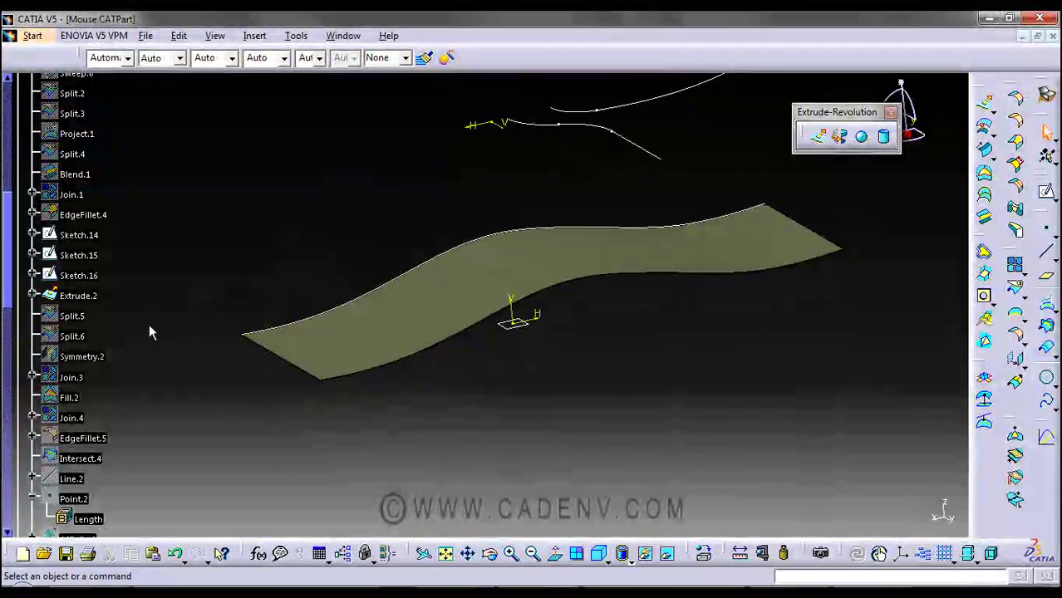
Show Symmetry.2 briefly to inspect the mirrored side, and leave only Split.6 visible with Extrude.2
{"action": "scroll", "coordinate": [158, 319], "scroll_direction": "down", "scroll_amount": 2}
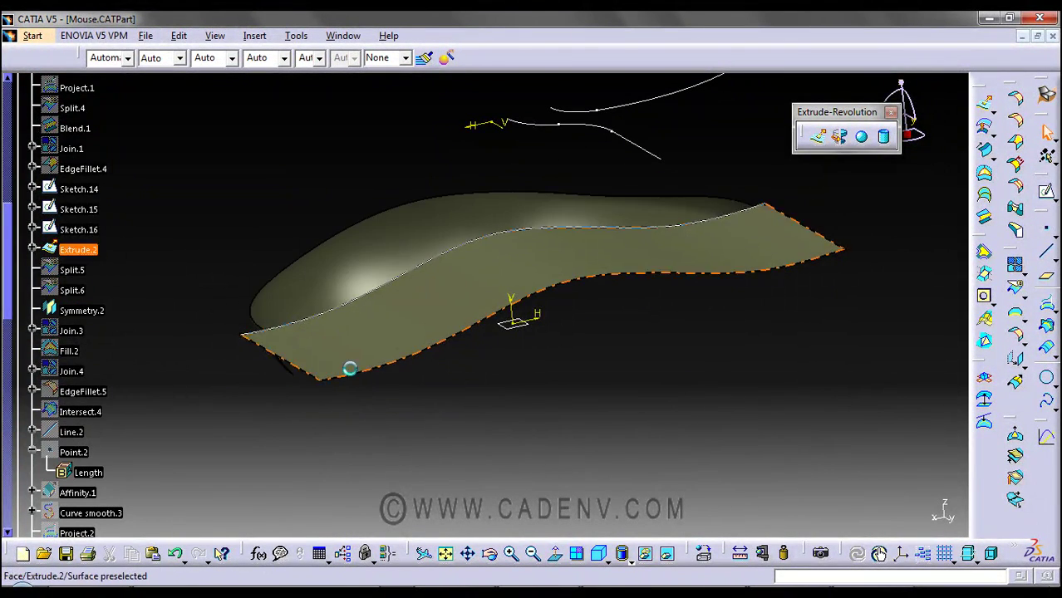
{"action": "middle_click_drag", "start_coordinate": [348, 367], "coordinate": [517, 326]}
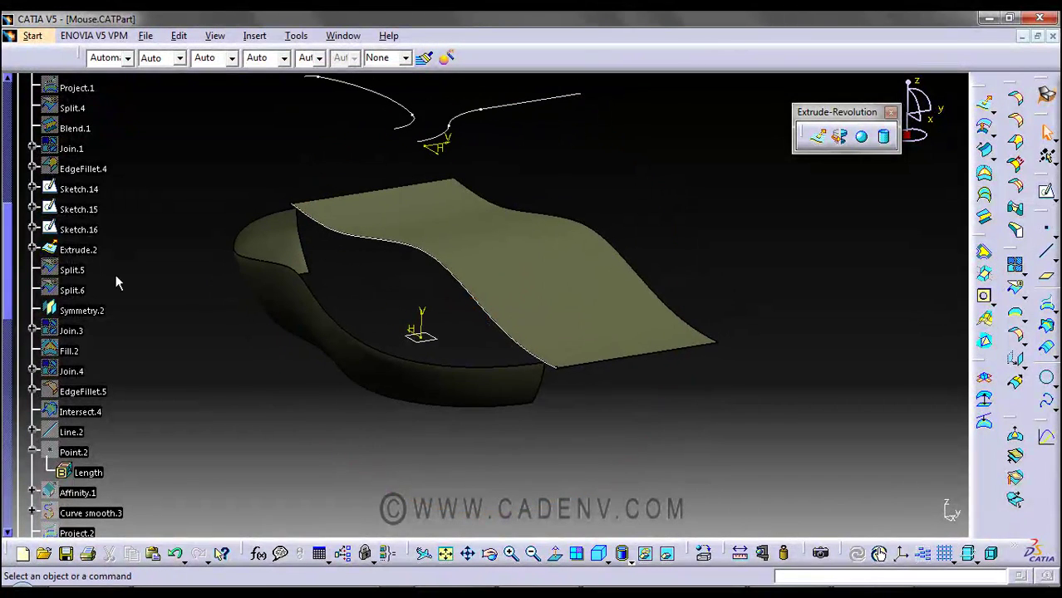
{"action": "right_click", "coordinate": [94, 312]}
{"action": "left_click", "coordinate": [379, 467]}
{"action": "key", "text": "ctrl+h"}
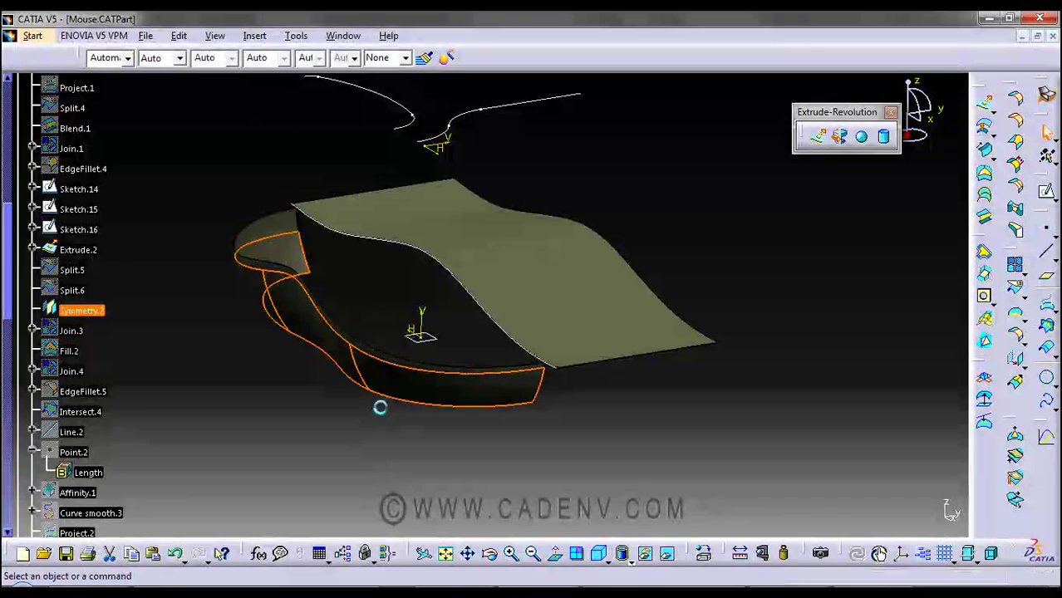
{"action": "left_click", "coordinate": [71, 288]}
{"action": "middle_click_drag", "start_coordinate": [580, 444], "coordinate": [512, 414]}
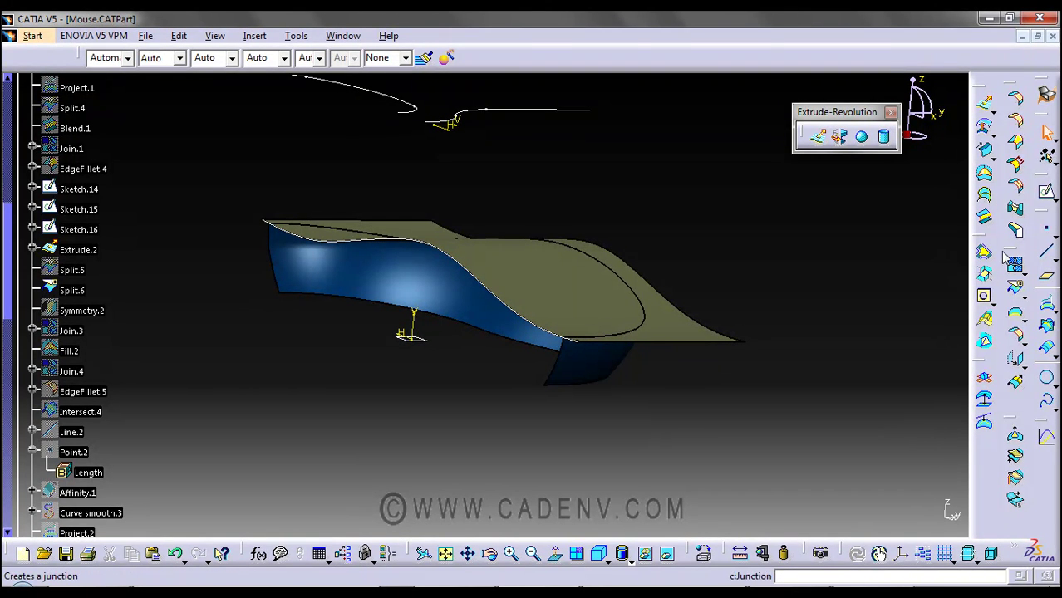
Float the Operations and Transformations toolbars in the work area
{"action": "left_click_drag", "start_coordinate": [1010, 249], "coordinate": [860, 221]}
{"action": "left_click", "coordinate": [875, 367]}
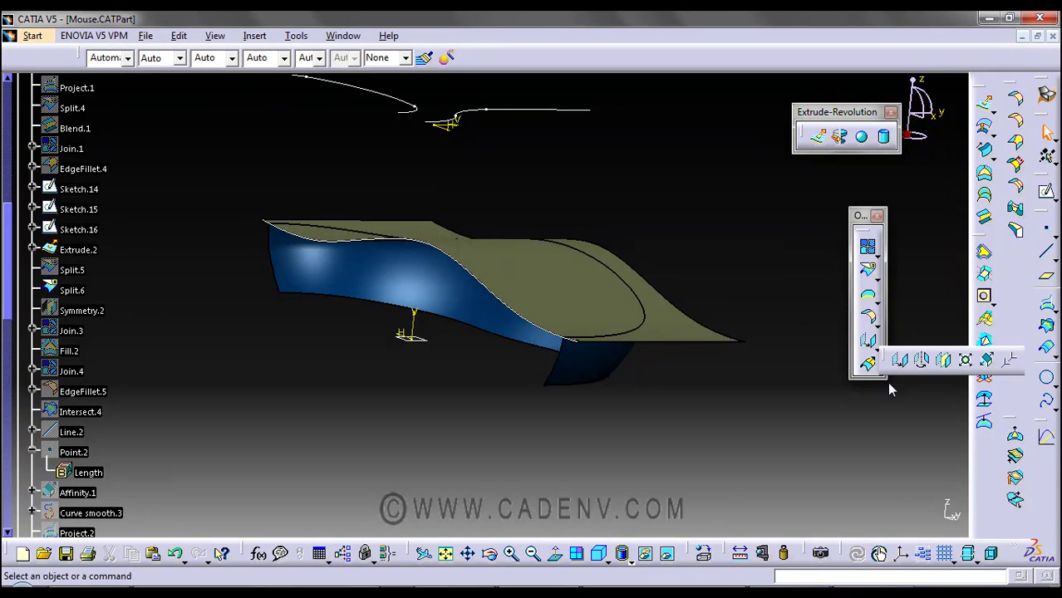
{"action": "left_click_drag", "start_coordinate": [889, 359], "coordinate": [775, 457]}
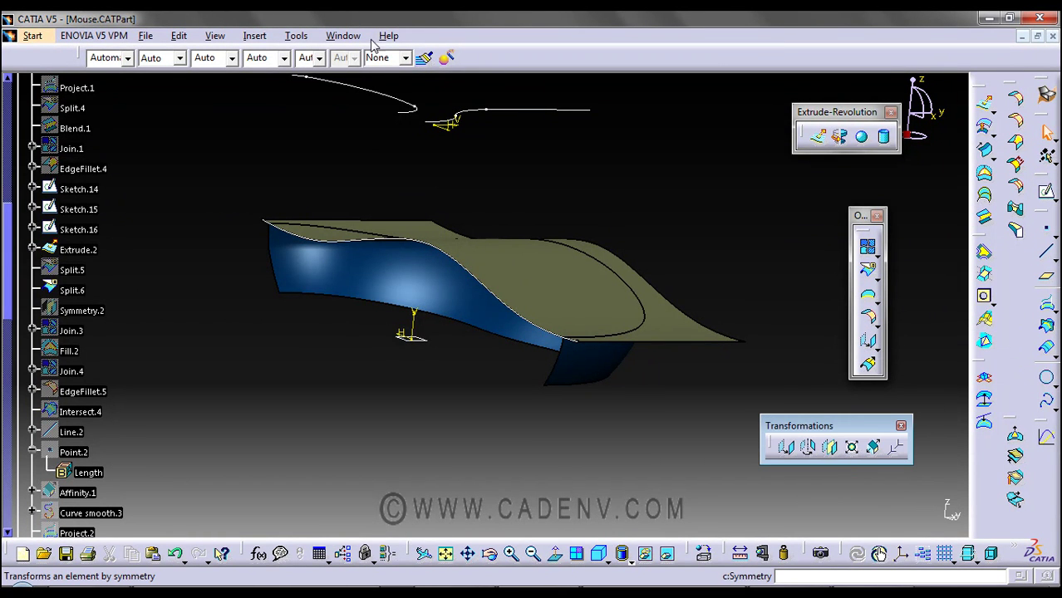
Set up a Symmetry operation with the Split.6 surface as the element to mirror
{"action": "left_click", "coordinate": [255, 36]}
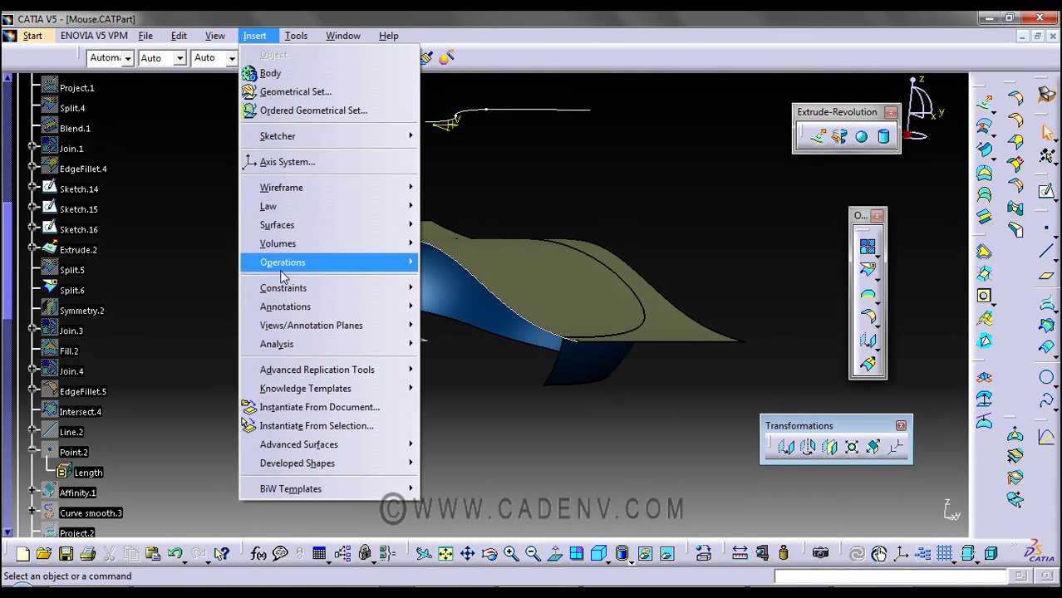
{"action": "mouse_move", "coordinate": [300, 262]}
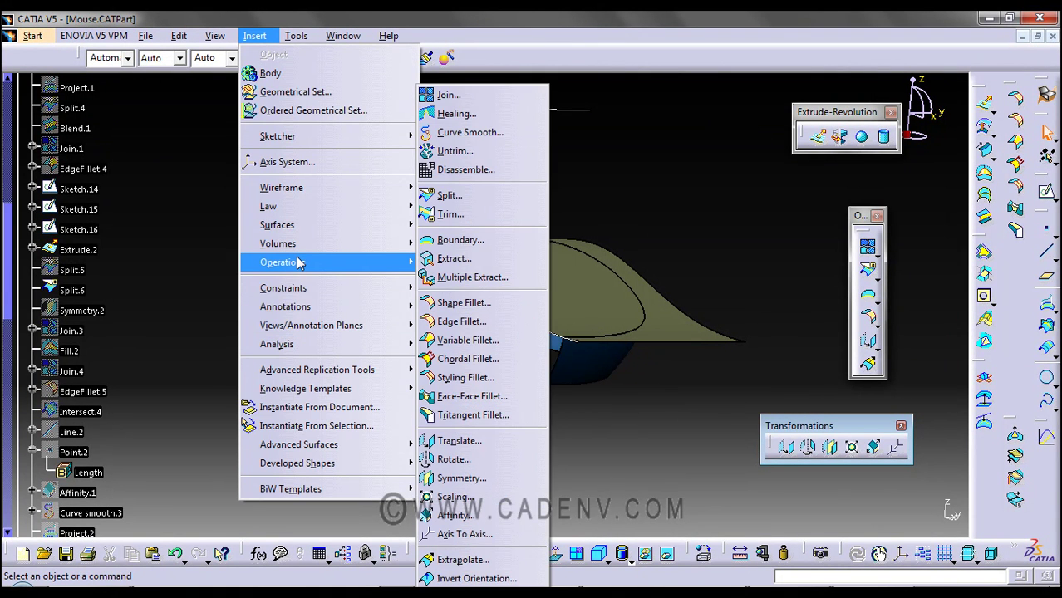
{"action": "left_click", "coordinate": [470, 481]}
{"action": "left_click_drag", "start_coordinate": [431, 197], "coordinate": [707, 104]}
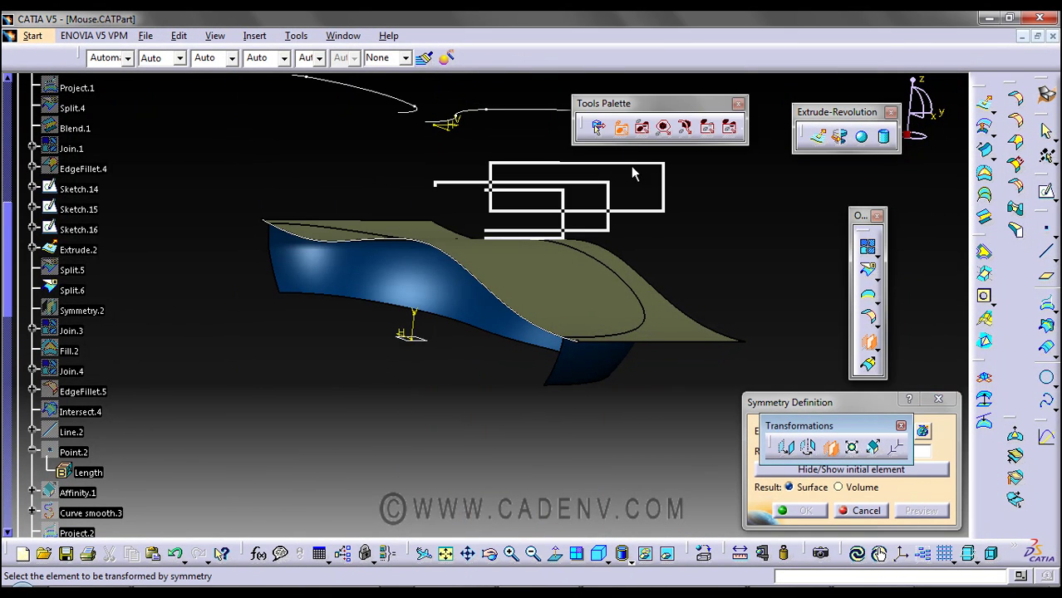
{"action": "middle_click_drag", "start_coordinate": [688, 221], "coordinate": [463, 190]}
{"action": "left_click_drag", "start_coordinate": [843, 427], "coordinate": [766, 244]}
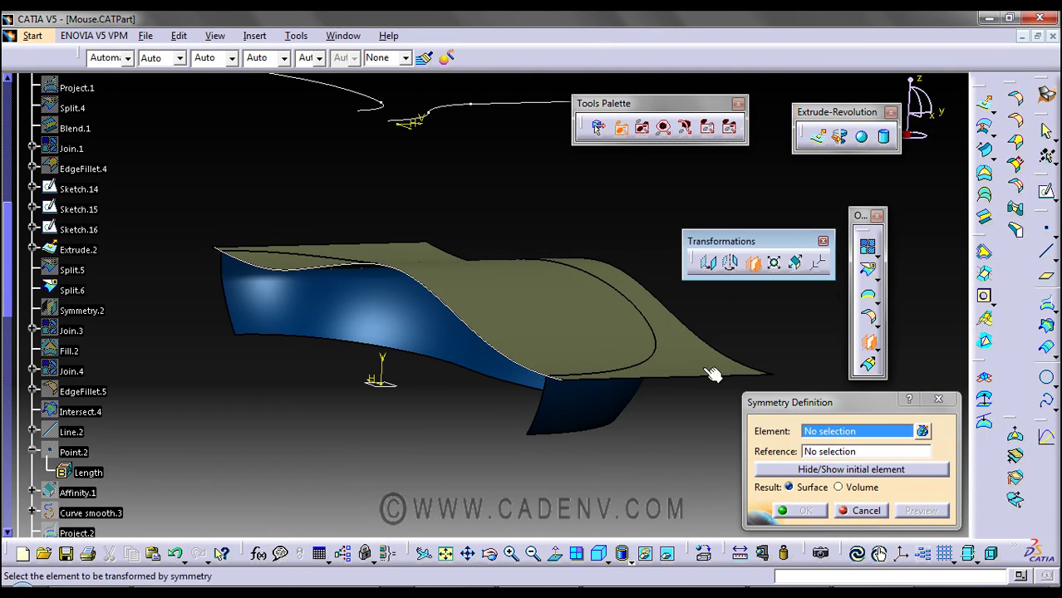
{"action": "left_click", "coordinate": [575, 406]}
{"action": "middle_click_drag", "start_coordinate": [483, 446], "coordinate": [478, 385]}
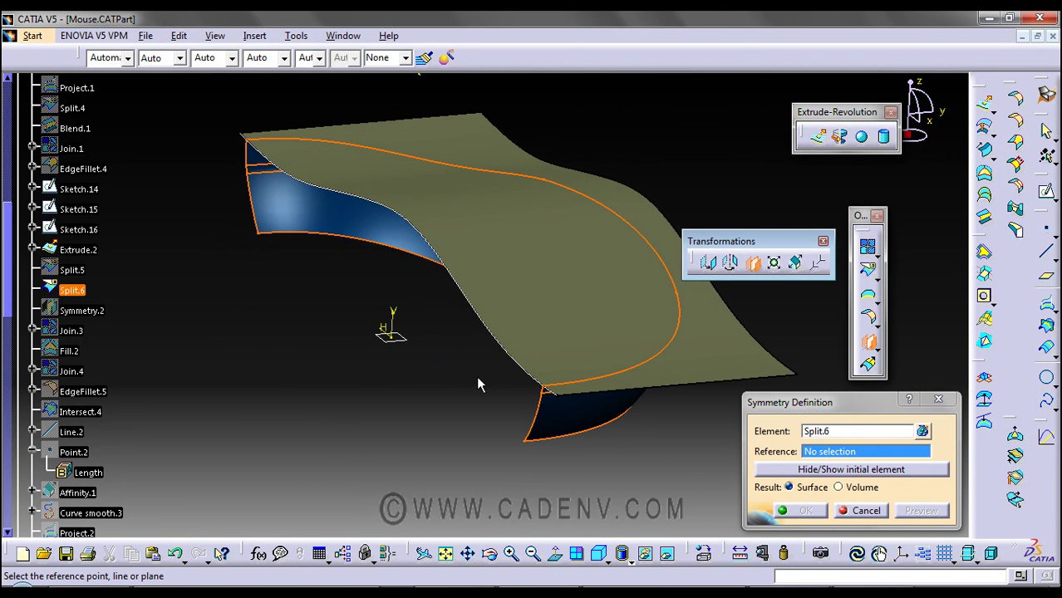
Try the xy plane as the symmetry reference for Split.6, and change the reference to the zx plane
{"action": "right_click", "coordinate": [848, 453]}
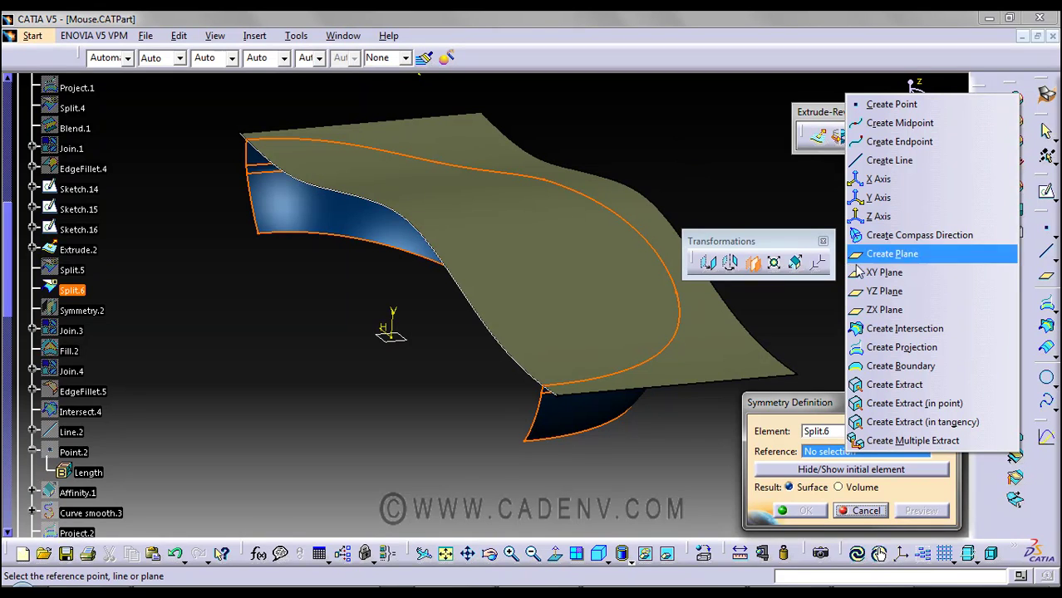
{"action": "left_click", "coordinate": [881, 279]}
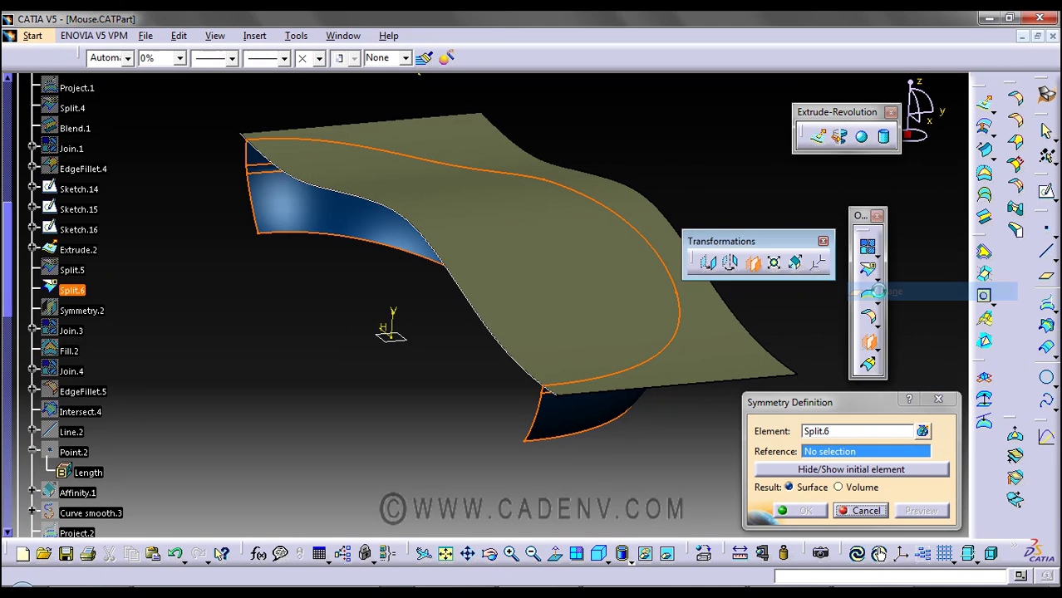
{"action": "right_click", "coordinate": [878, 403]}
{"action": "left_click", "coordinate": [889, 443]}
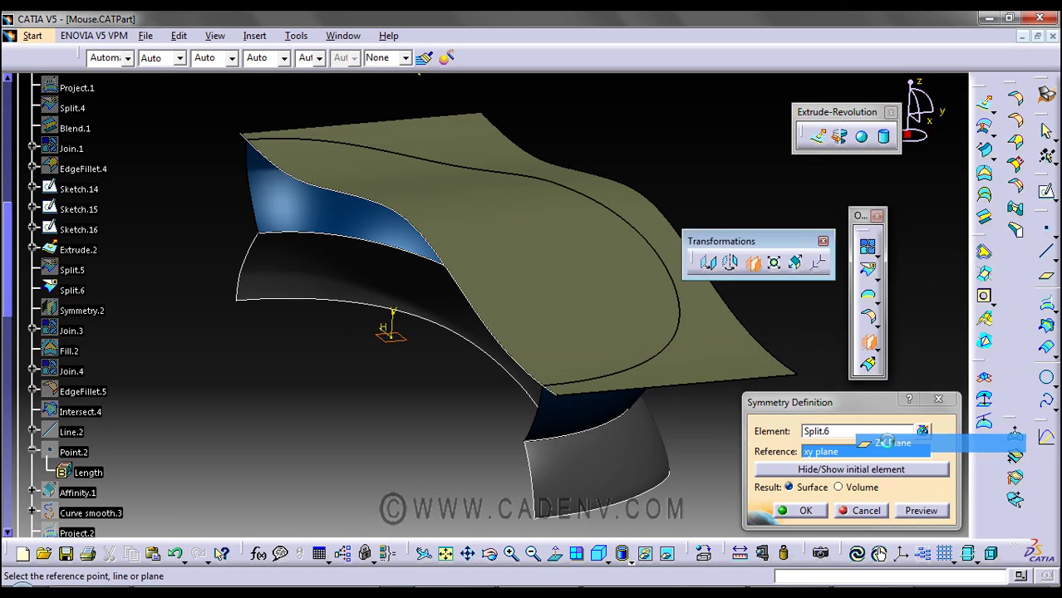
Show the hidden yz plane and zx plane of the part
{"action": "mouse_move", "coordinate": [526, 258]}
{"action": "middle_mouse_down"}
{"action": "mouse_move", "coordinate": [501, 323]}
{"action": "mouse_move", "coordinate": [394, 330]}
{"action": "mouse_move", "coordinate": [490, 317]}
{"action": "mouse_move", "coordinate": [524, 272]}
{"action": "middle_mouse_up"}
{"action": "left_click_drag", "start_coordinate": [9, 233], "coordinate": [15, 92]}
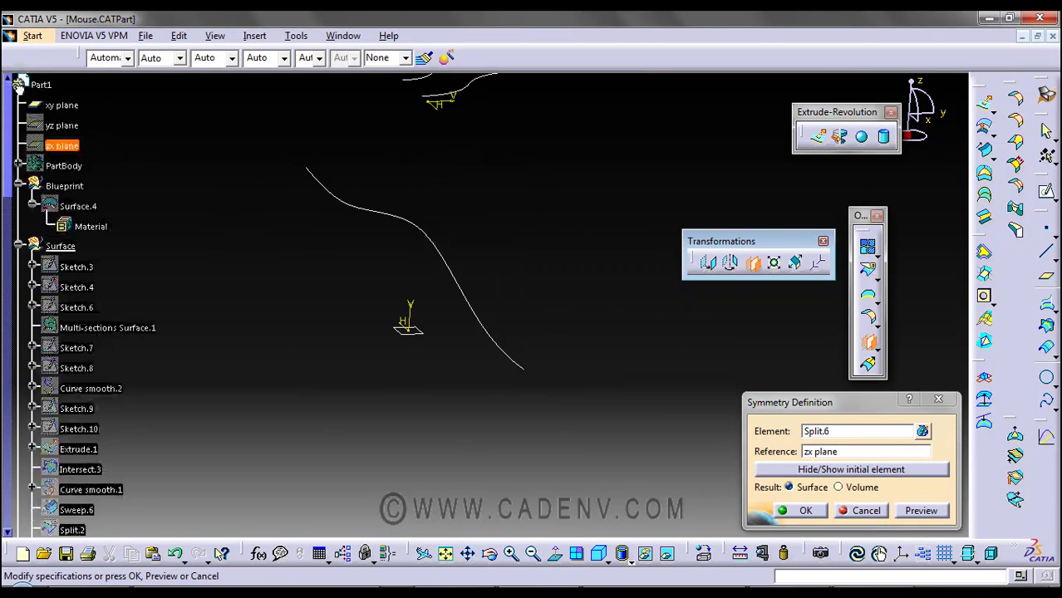
{"action": "right_click", "coordinate": [65, 125]}
{"action": "left_click", "coordinate": [102, 174]}
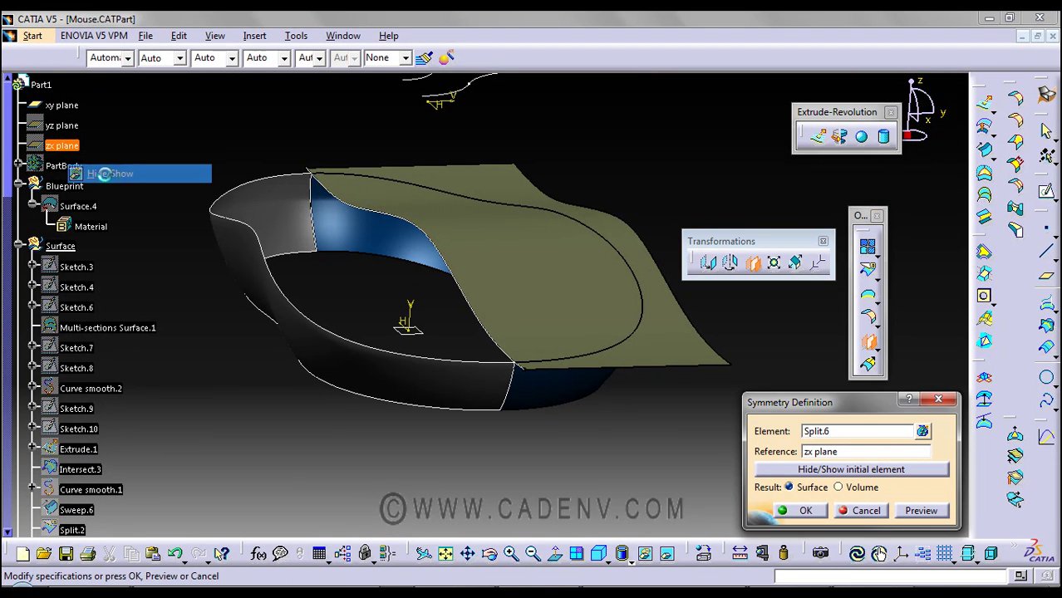
{"action": "right_click", "coordinate": [56, 145]}
{"action": "left_click", "coordinate": [100, 194]}
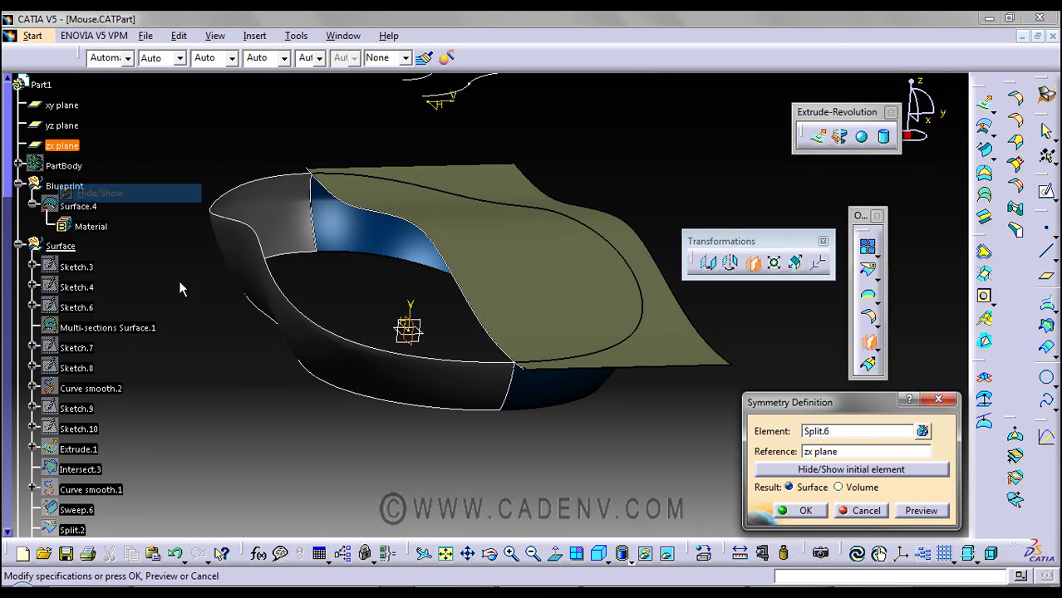
Create the mirrored copy of Split.6 about the zx plane and delete that new surface
{"action": "middle_click_drag", "start_coordinate": [480, 415], "coordinate": [479, 376]}
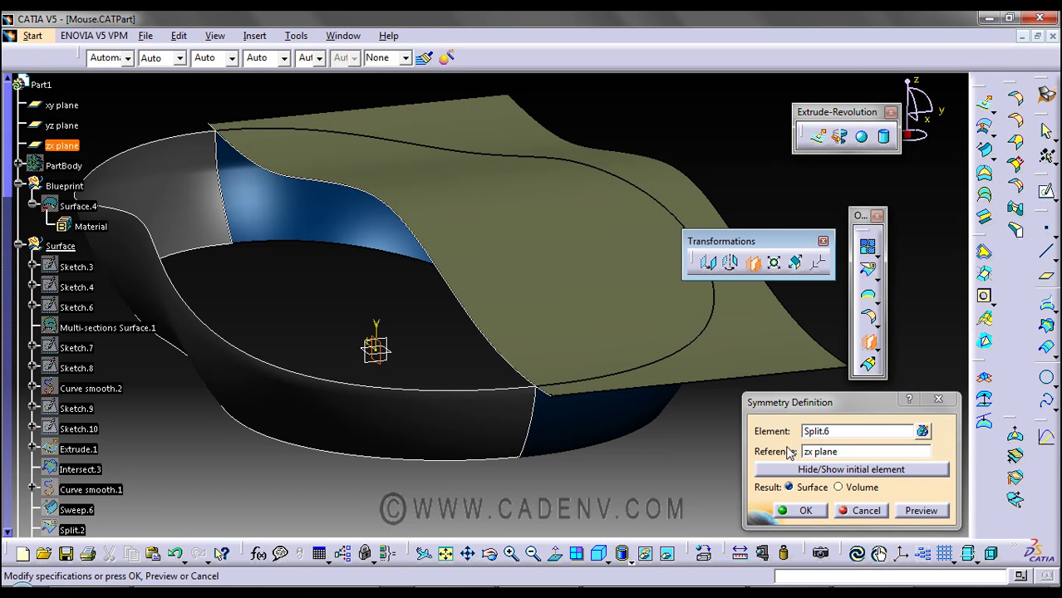
{"action": "left_click", "coordinate": [805, 511]}
{"action": "mouse_move", "coordinate": [654, 455]}
{"action": "middle_mouse_down"}
{"action": "mouse_move", "coordinate": [673, 441]}
{"action": "mouse_move", "coordinate": [669, 455]}
{"action": "middle_mouse_up"}
{"action": "left_click", "coordinate": [366, 384]}
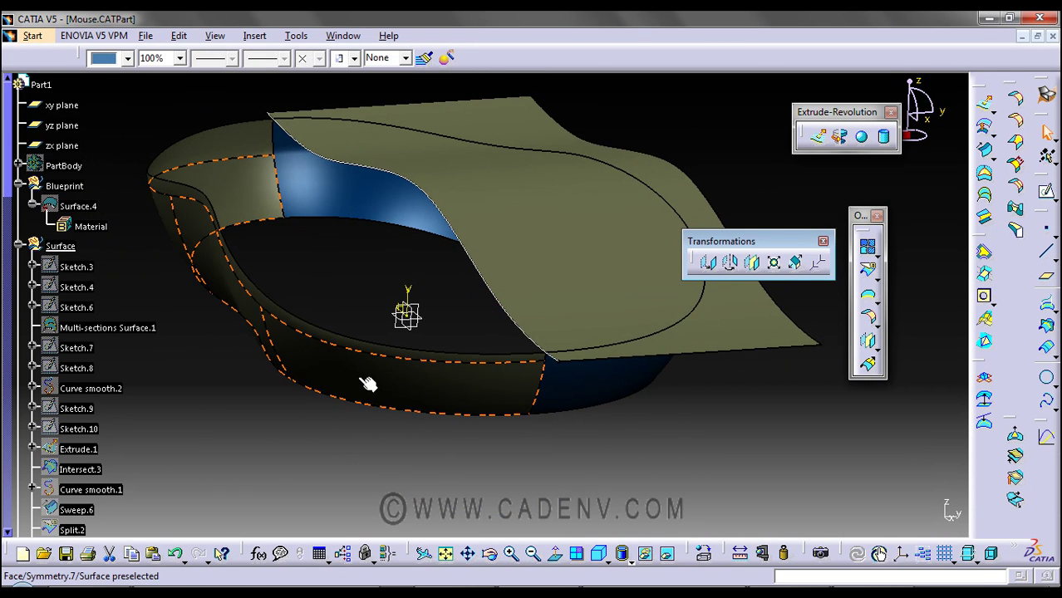
{"action": "key", "text": "Delete"}
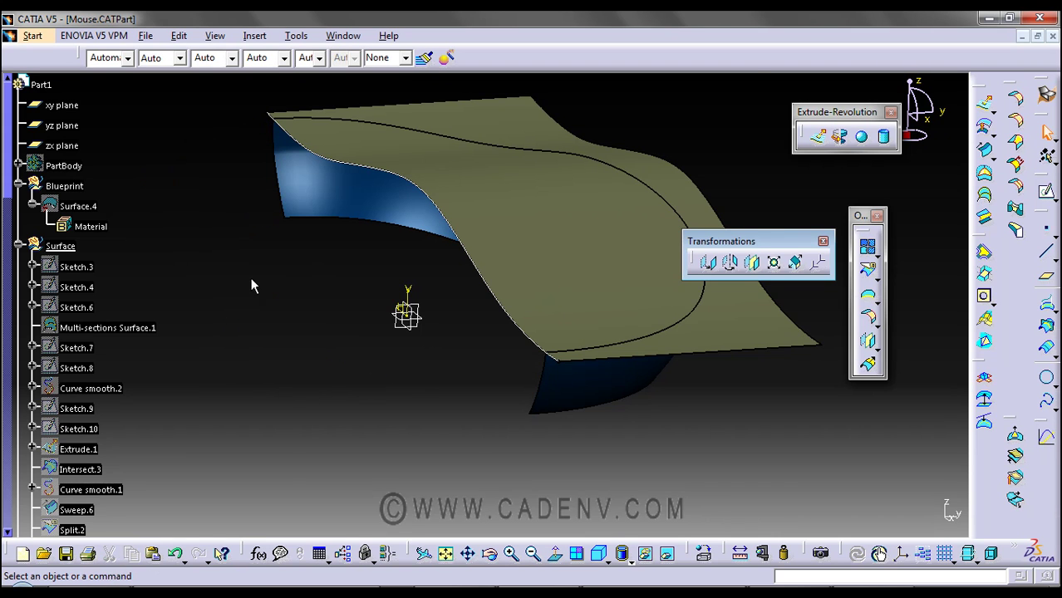
Locate Split.6 in the specification tree and show the existing mirrored surface Symmetry.2
{"action": "right_click", "coordinate": [609, 380]}
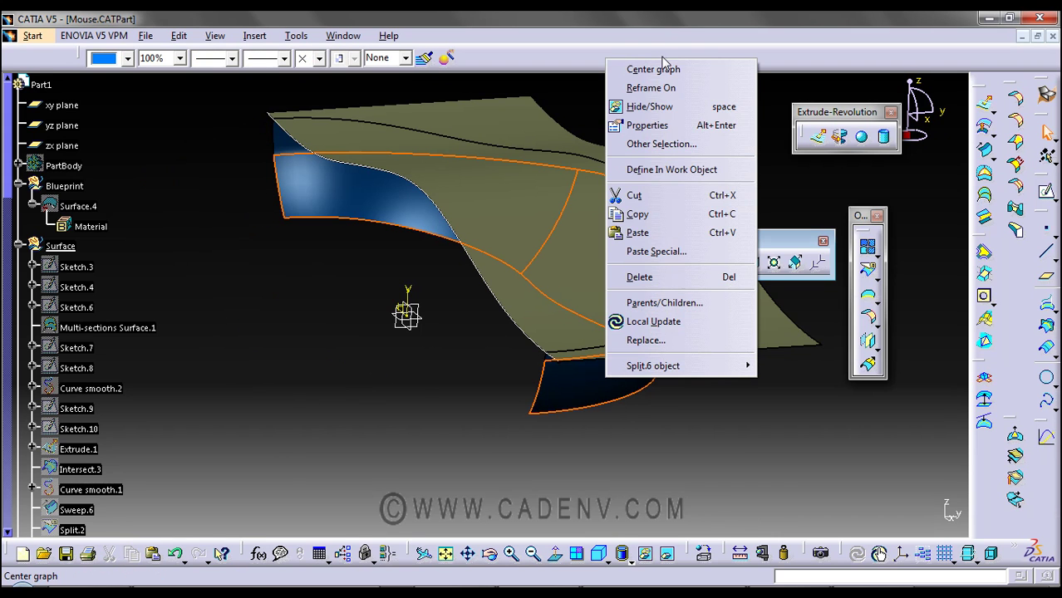
{"action": "left_click", "coordinate": [663, 69]}
{"action": "left_click", "coordinate": [285, 392]}
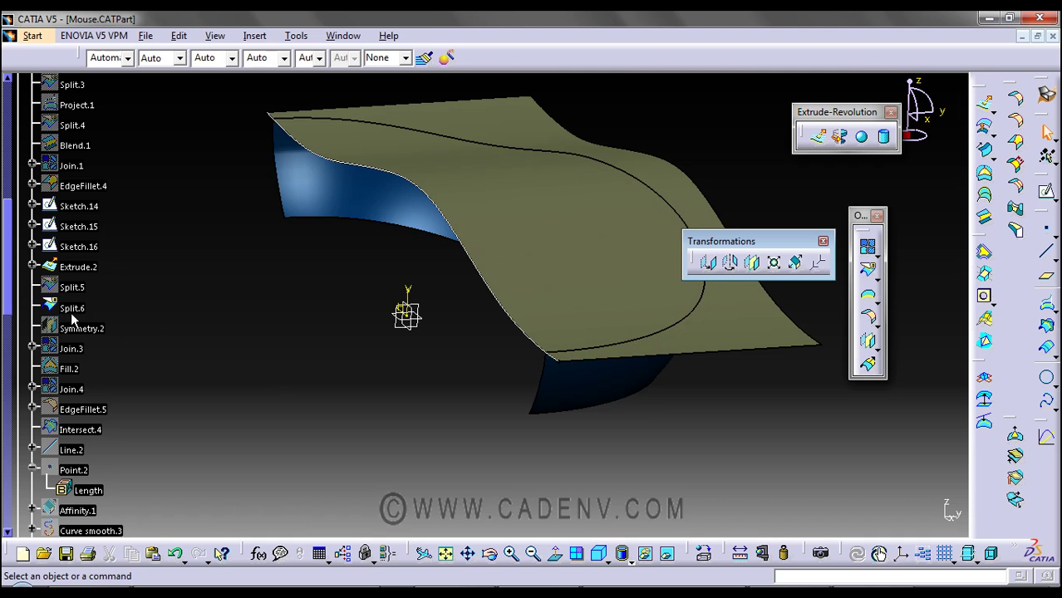
{"action": "right_click", "coordinate": [79, 329]}
{"action": "left_click", "coordinate": [125, 315]}
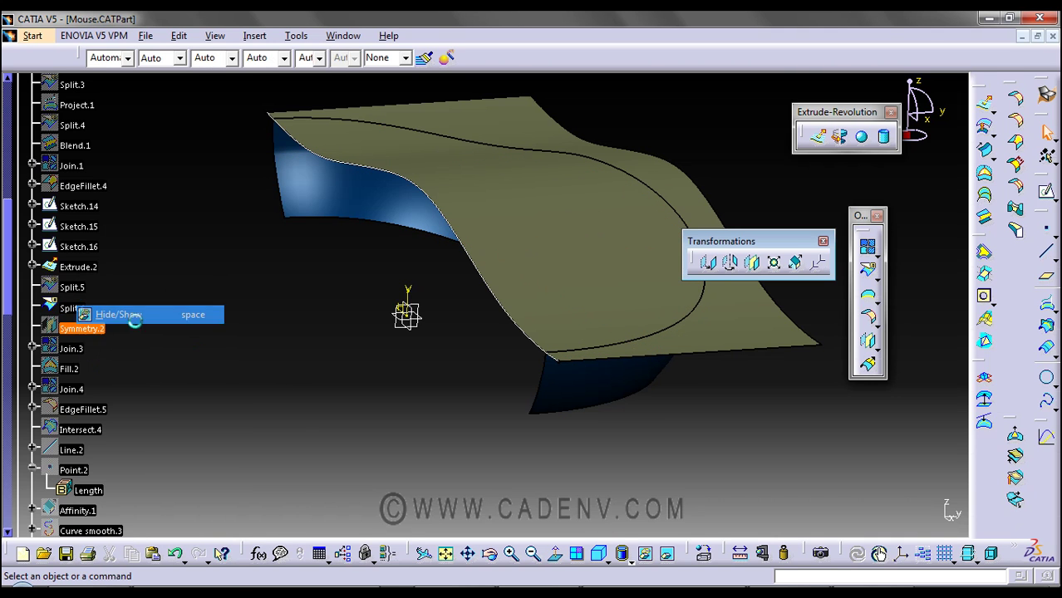
Review the elements that form Join.3, Symmetry.2 and Split.6, and close its definition without changes
{"action": "middle_click_drag", "start_coordinate": [540, 455], "coordinate": [543, 439]}
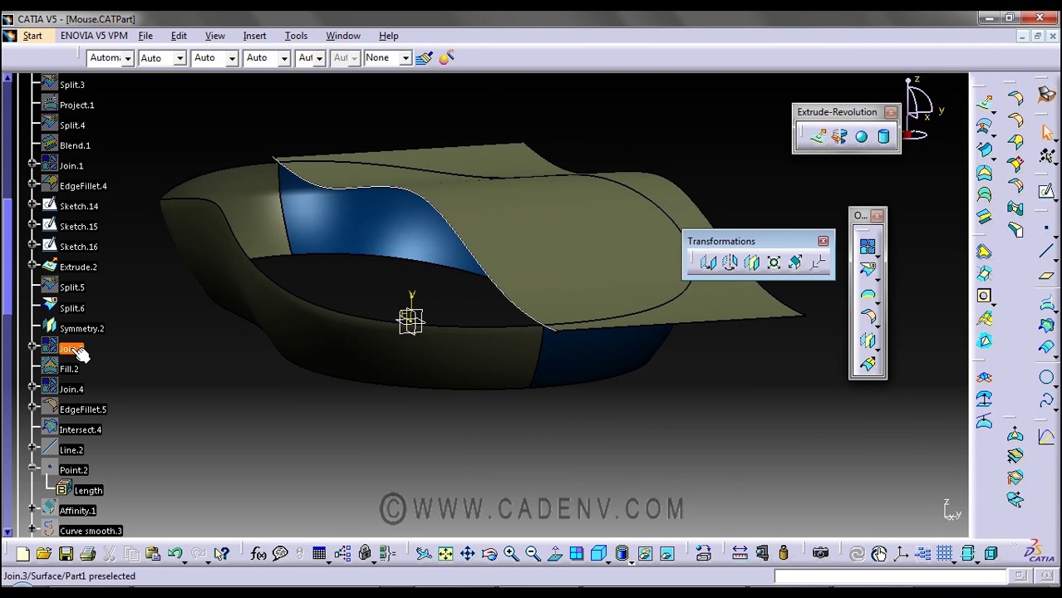
{"action": "left_click", "coordinate": [73, 350]}
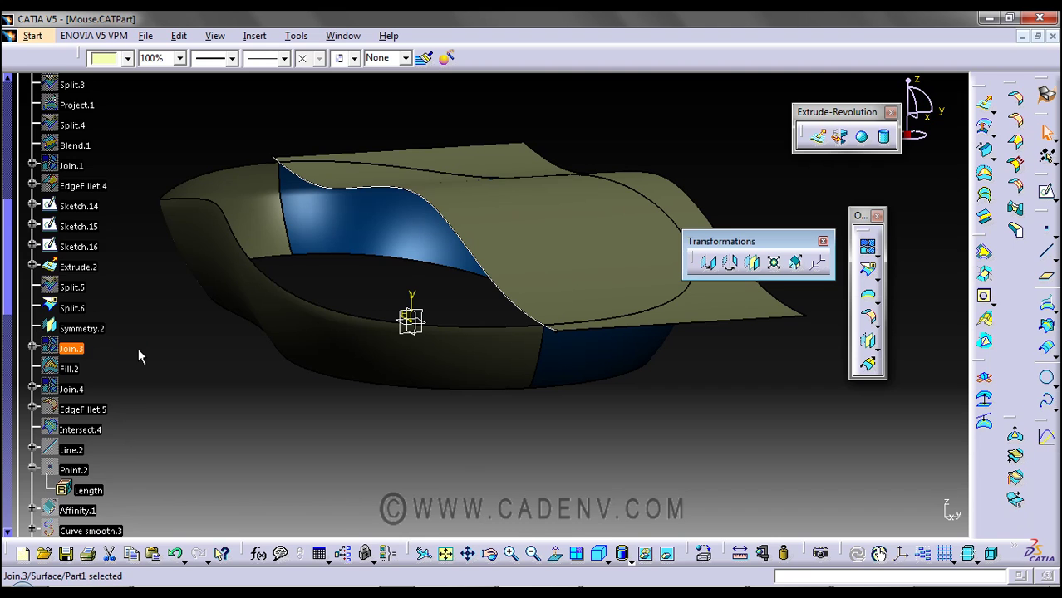
{"action": "scroll", "coordinate": [138, 349], "scroll_direction": "down", "scroll_amount": 2}
{"action": "double_click", "coordinate": [73, 256]}
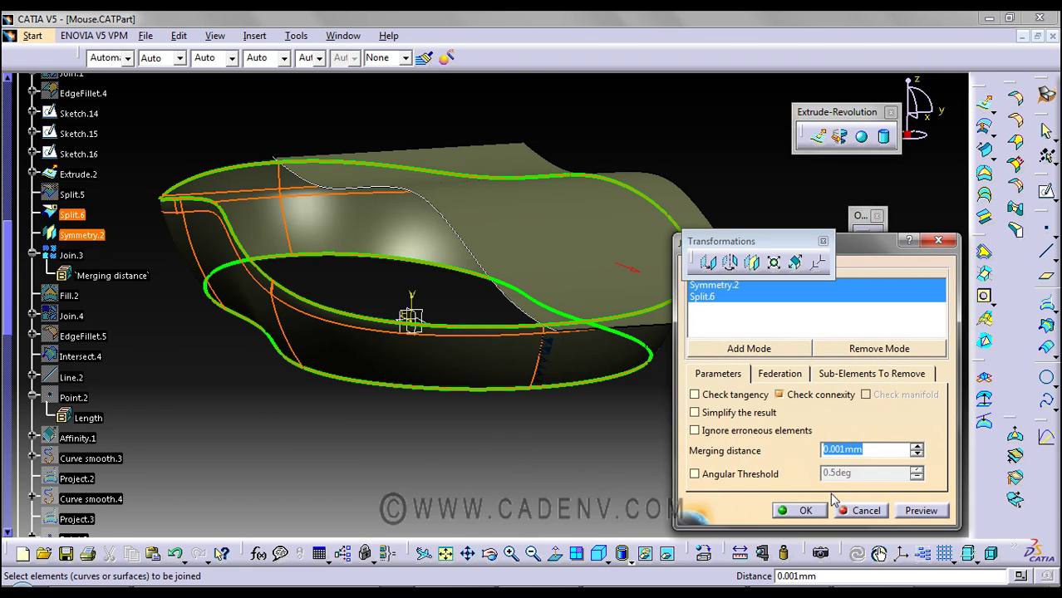
{"action": "left_click_drag", "start_coordinate": [722, 241], "coordinate": [705, 89]}
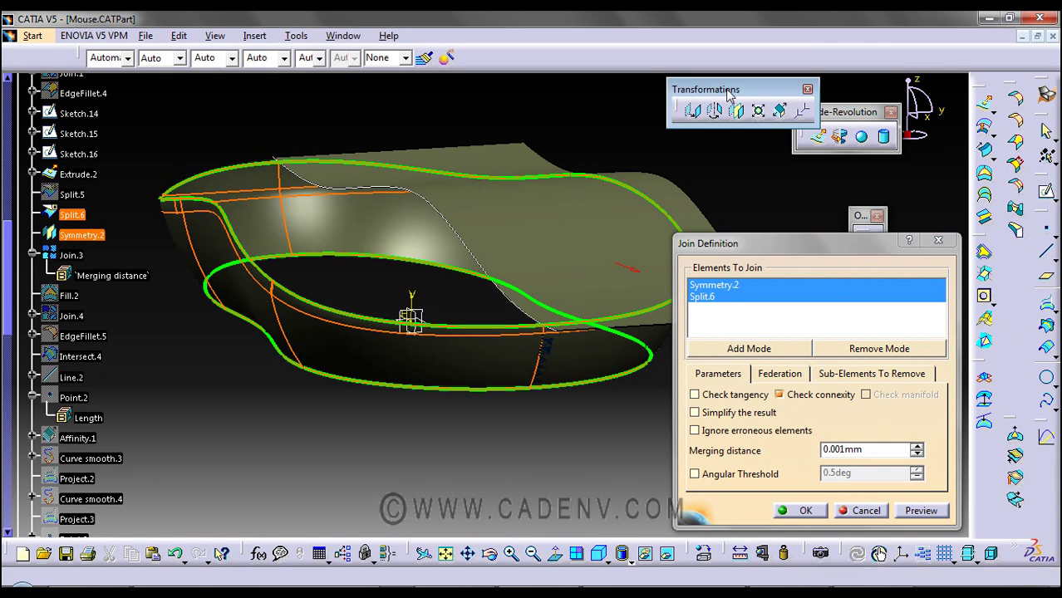
{"action": "left_click", "coordinate": [807, 89]}
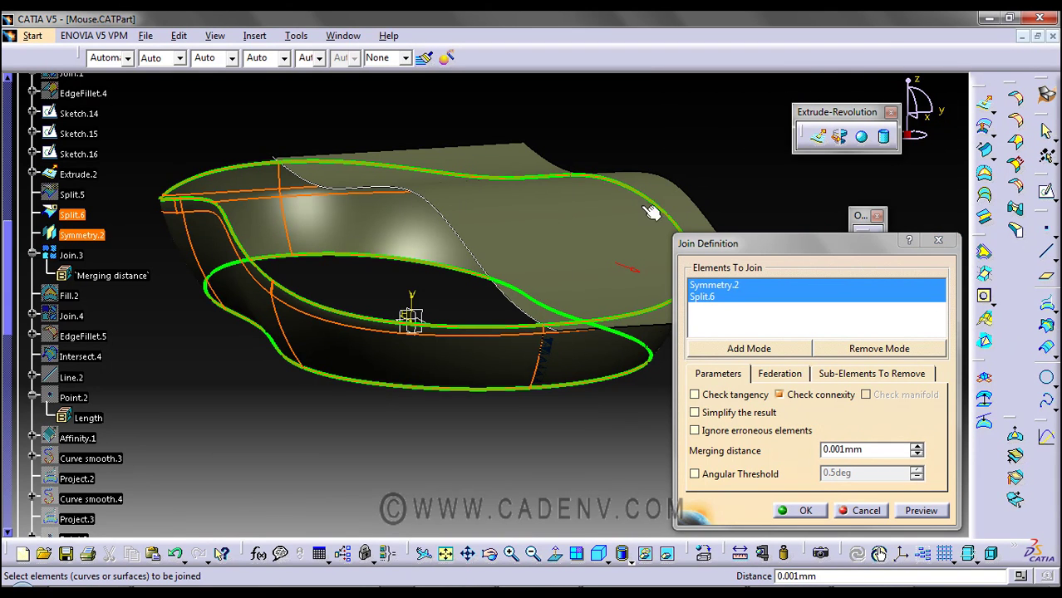
{"action": "left_click", "coordinate": [711, 288]}
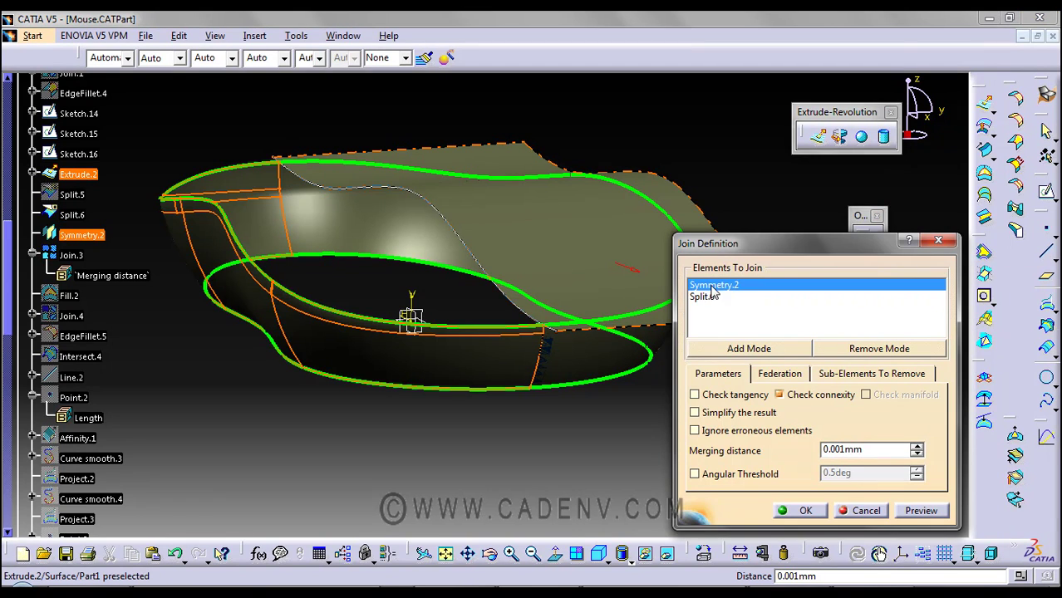
{"action": "left_click", "coordinate": [709, 298]}
{"action": "left_click", "coordinate": [865, 511]}
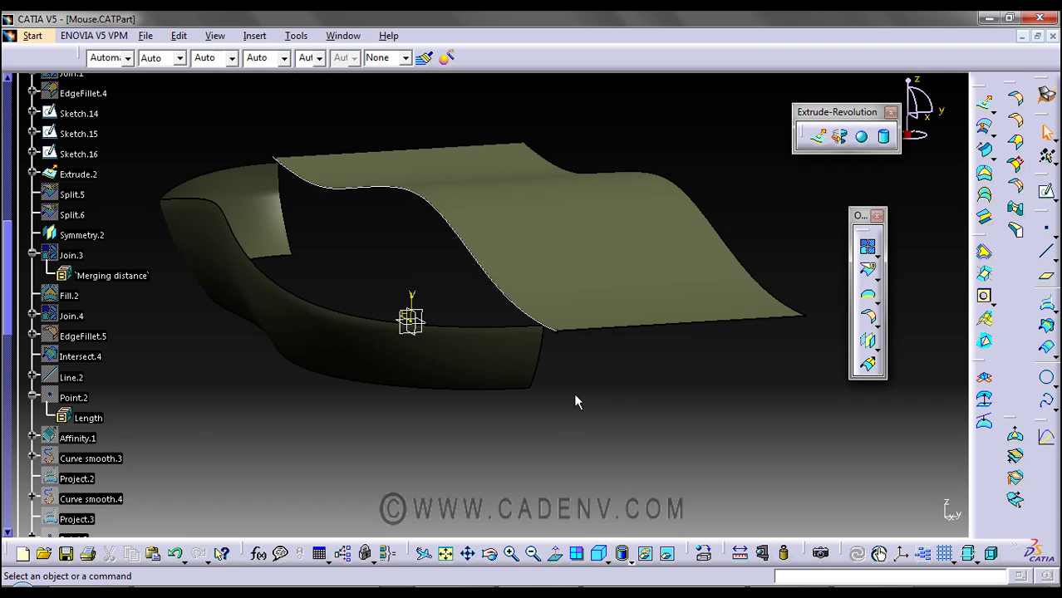
Restore the hidden Split.6 surface and join it with Symmetry.2 using a 0.001 mm merging distance
{"action": "key", "text": "ctrl+z"}
{"action": "left_click", "coordinate": [635, 417]}
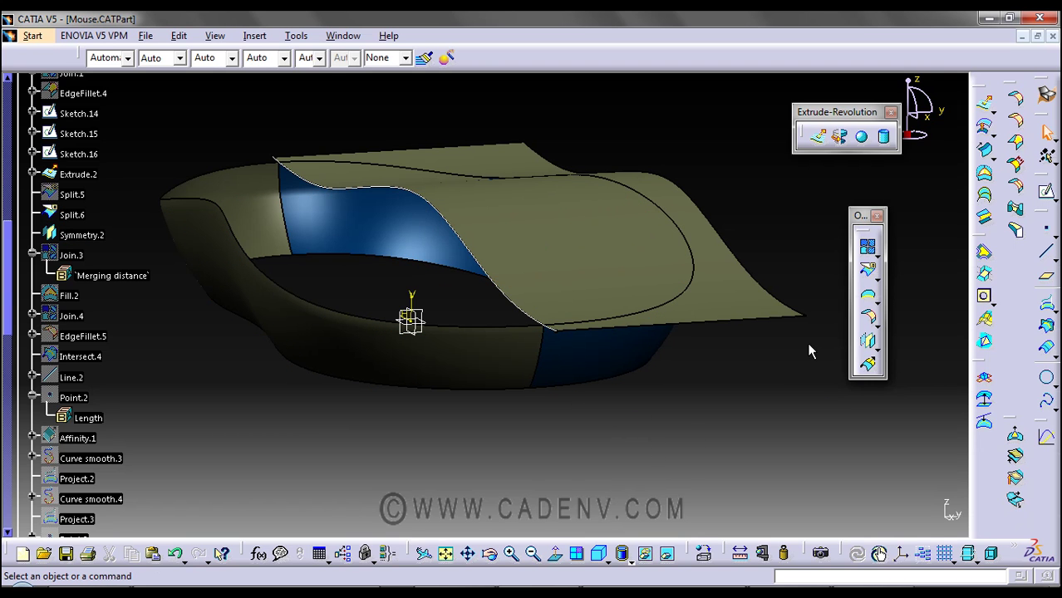
{"action": "left_click", "coordinate": [868, 247]}
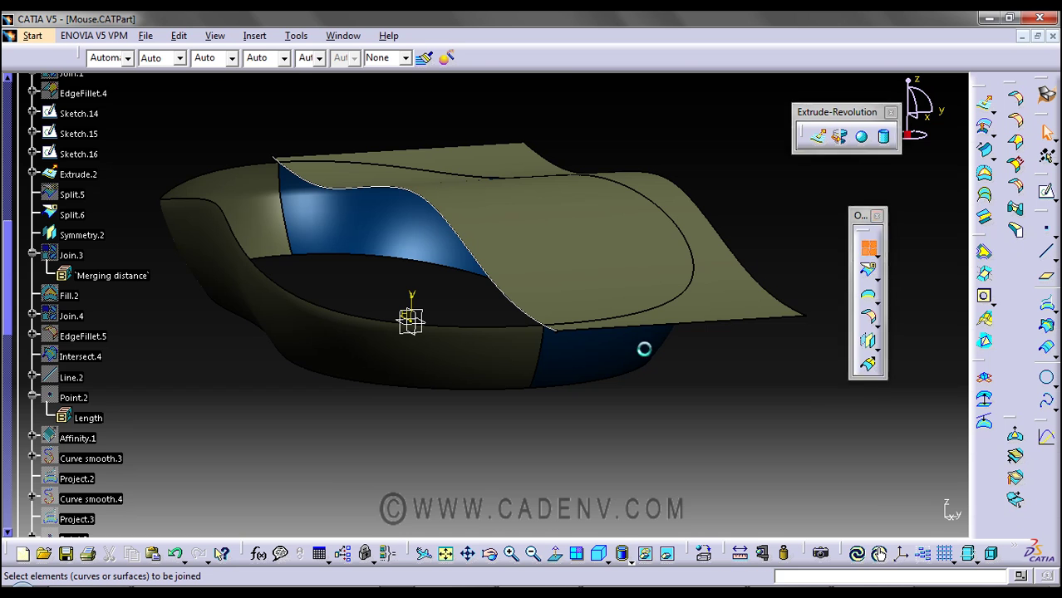
{"action": "left_click", "coordinate": [603, 372]}
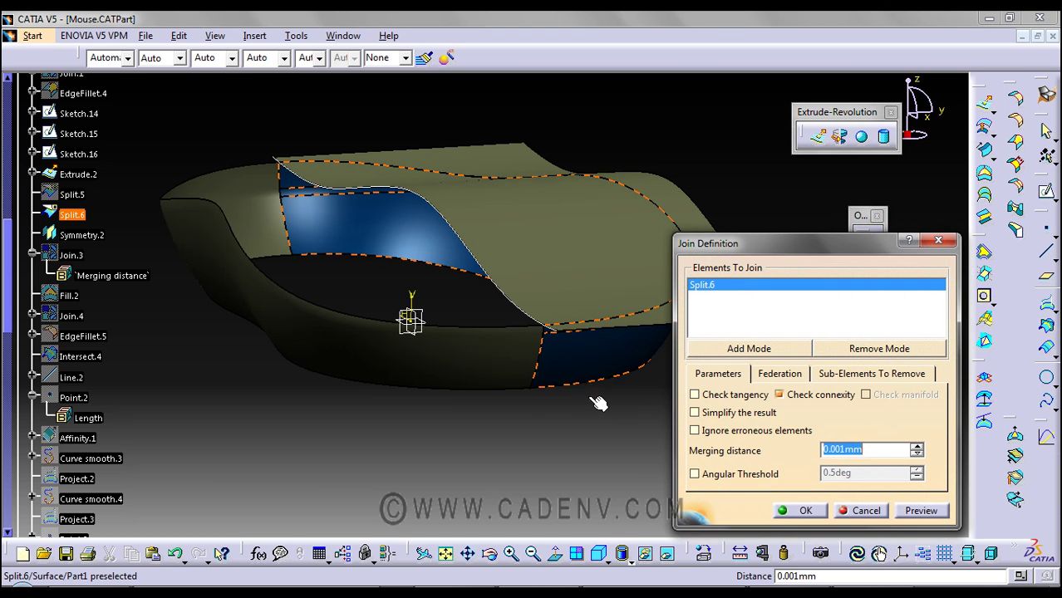
{"action": "left_click", "coordinate": [490, 378]}
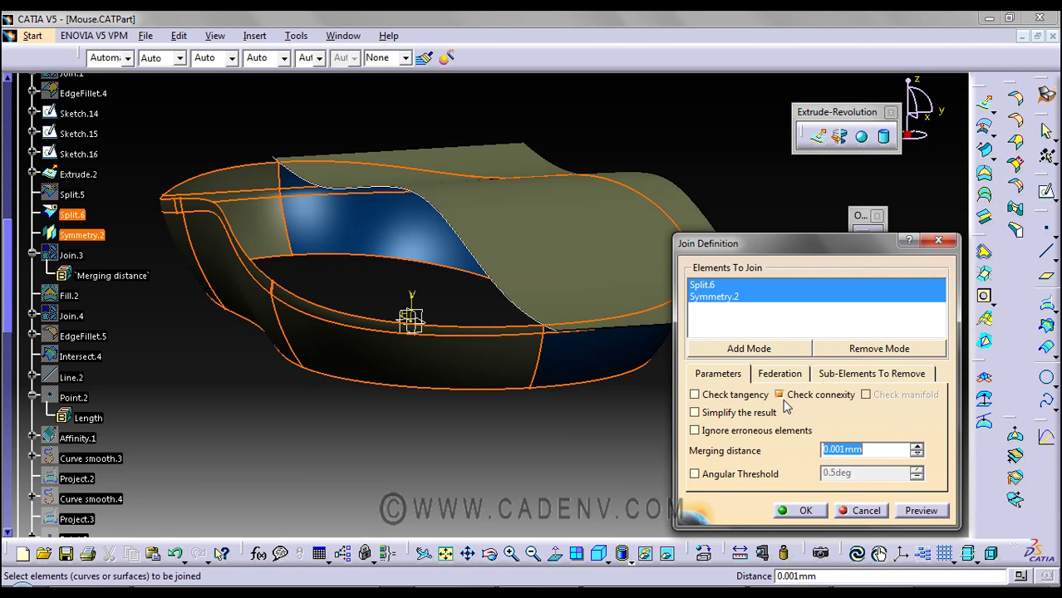
{"action": "left_click", "coordinate": [805, 511]}
{"action": "middle_click_drag", "start_coordinate": [602, 432], "coordinate": [600, 427]}
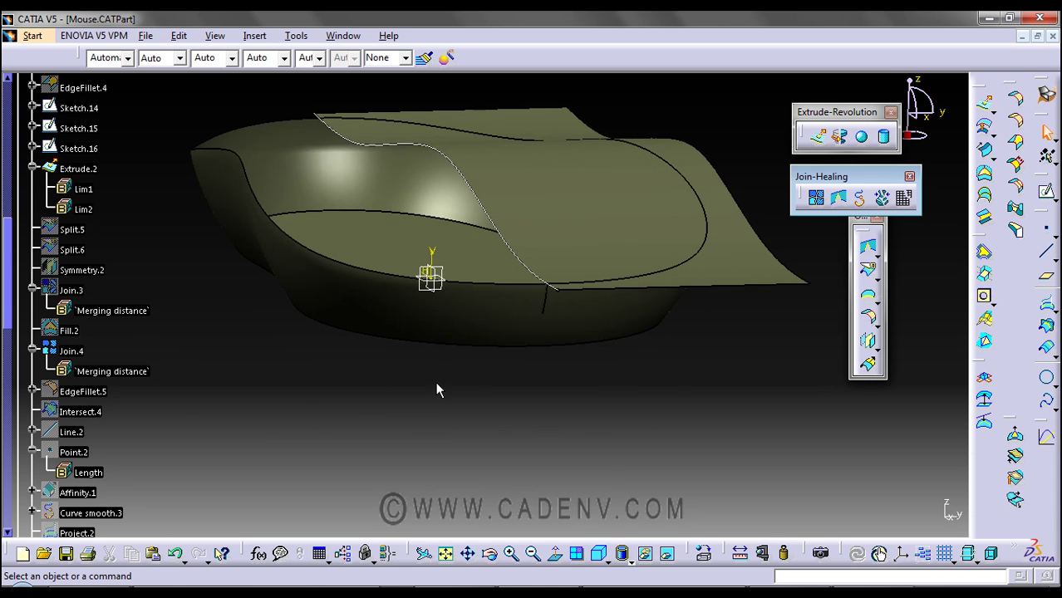
Hide Join.4 and show the existing EdgeFillet.5 surface
{"action": "middle_click_drag", "start_coordinate": [439, 391], "coordinate": [467, 375]}
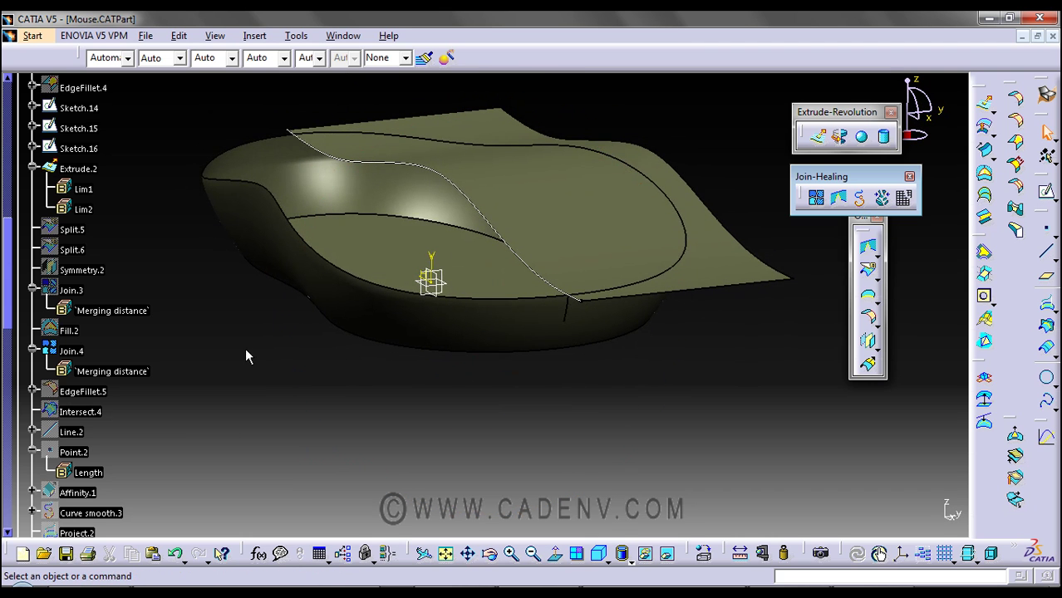
{"action": "left_click", "coordinate": [79, 353]}
{"action": "key", "text": "space"}
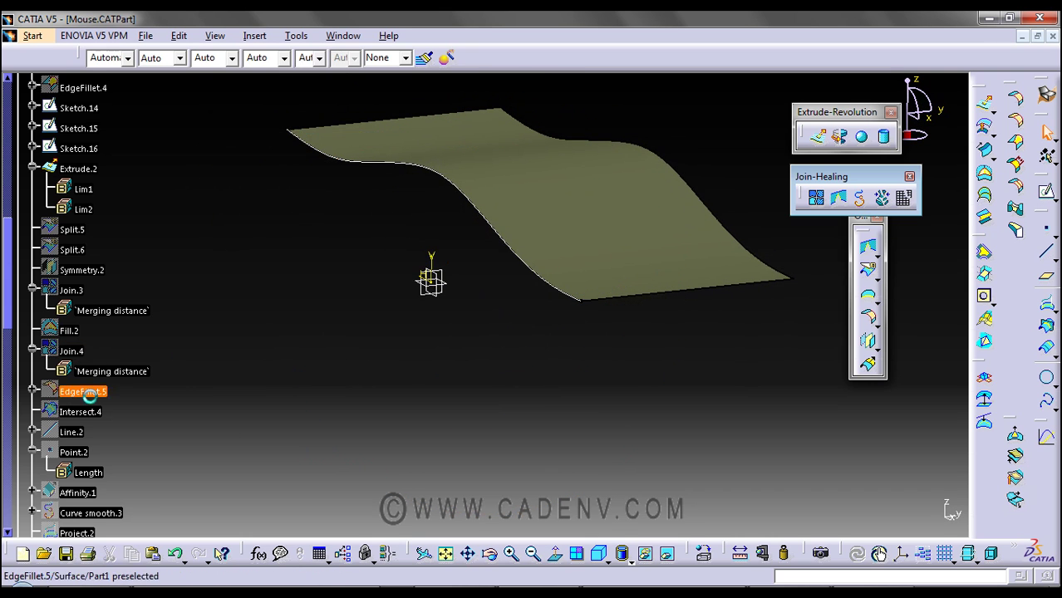
{"action": "left_click", "coordinate": [89, 397]}
{"action": "key", "text": "ctrl+h"}
Review the definition of EdgeFillet.5 on the underside of the mouse body and close it without changes
{"action": "middle_click_drag", "start_coordinate": [595, 429], "coordinate": [527, 303]}
{"action": "left_click", "coordinate": [89, 438]}
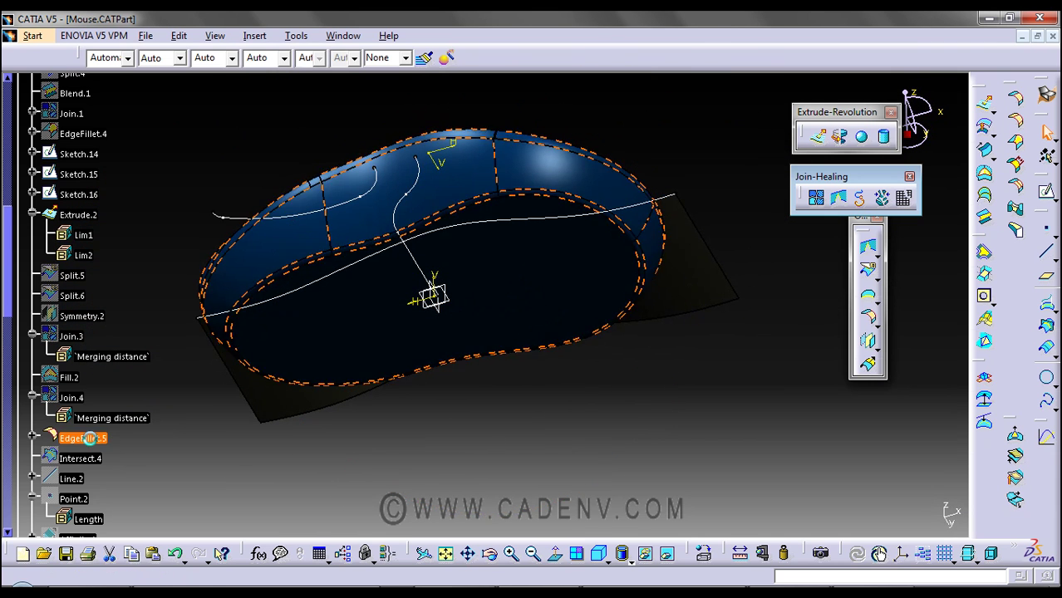
{"action": "mouse_move", "coordinate": [456, 424]}
{"action": "middle_mouse_down"}
{"action": "mouse_move", "coordinate": [453, 357]}
{"action": "mouse_move", "coordinate": [441, 399]}
{"action": "middle_mouse_up"}
{"action": "left_click", "coordinate": [876, 516]}
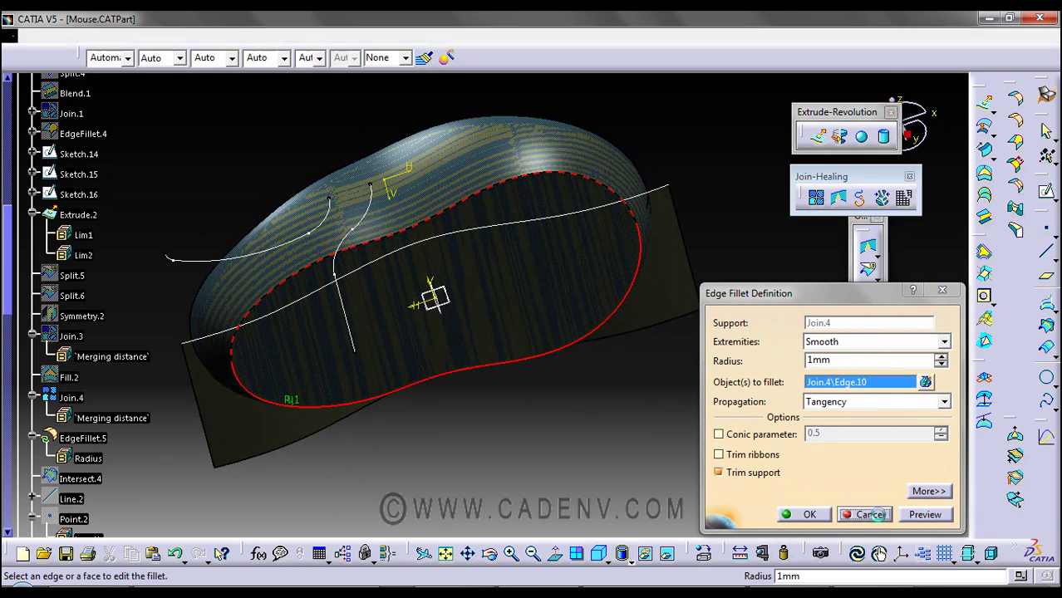
{"action": "middle_click_drag", "start_coordinate": [586, 361], "coordinate": [584, 371]}
Hide EdgeFillet.5 and show the unfilleted Join.4 body again
{"action": "right_click", "coordinate": [523, 307]}
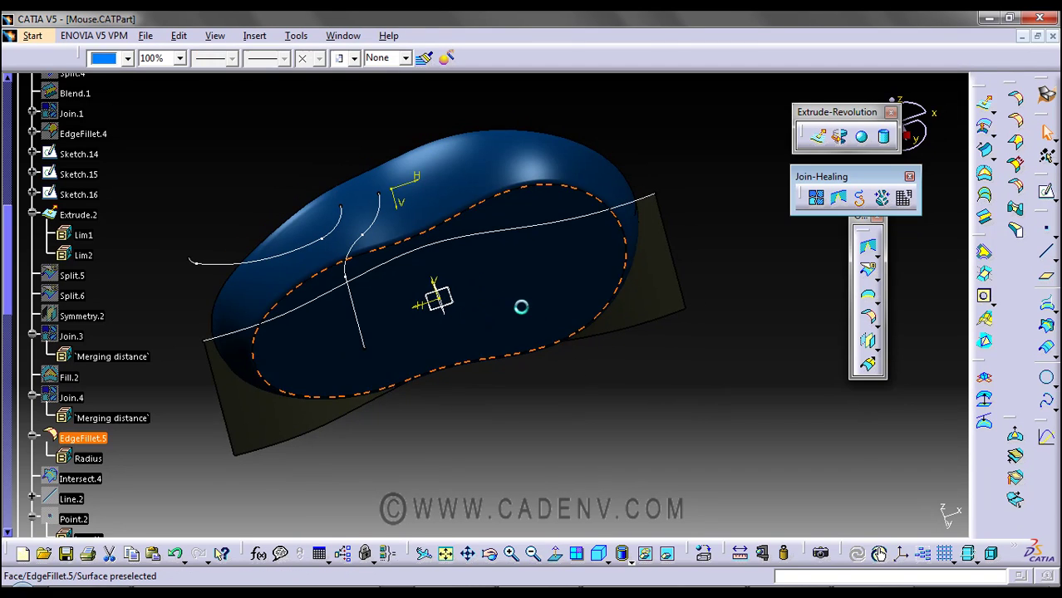
{"action": "left_click", "coordinate": [537, 360]}
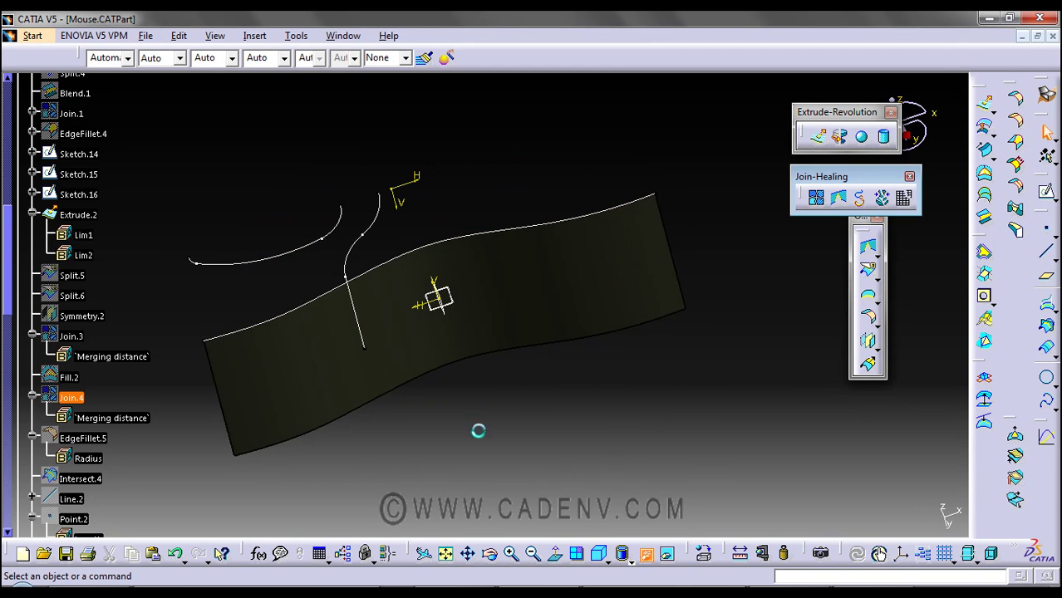
{"action": "middle_click_drag", "start_coordinate": [637, 404], "coordinate": [570, 292]}
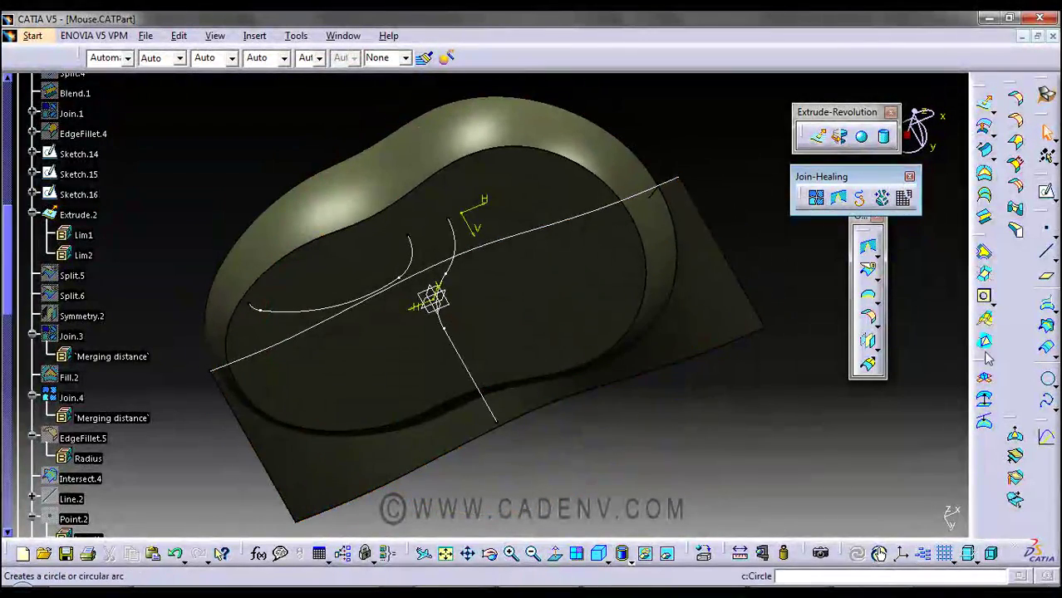
Fillet the bottom edge of Join.4 with a 5 mm radius and tangency propagation
{"action": "left_click", "coordinate": [877, 327]}
{"action": "left_click_drag", "start_coordinate": [884, 335], "coordinate": [781, 452]}
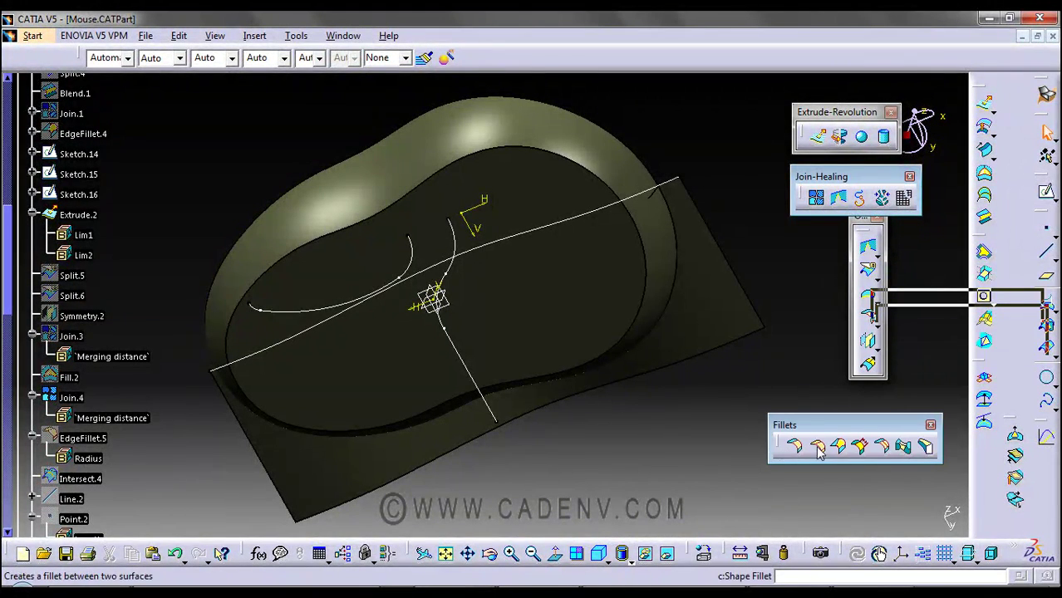
{"action": "left_click", "coordinate": [818, 449]}
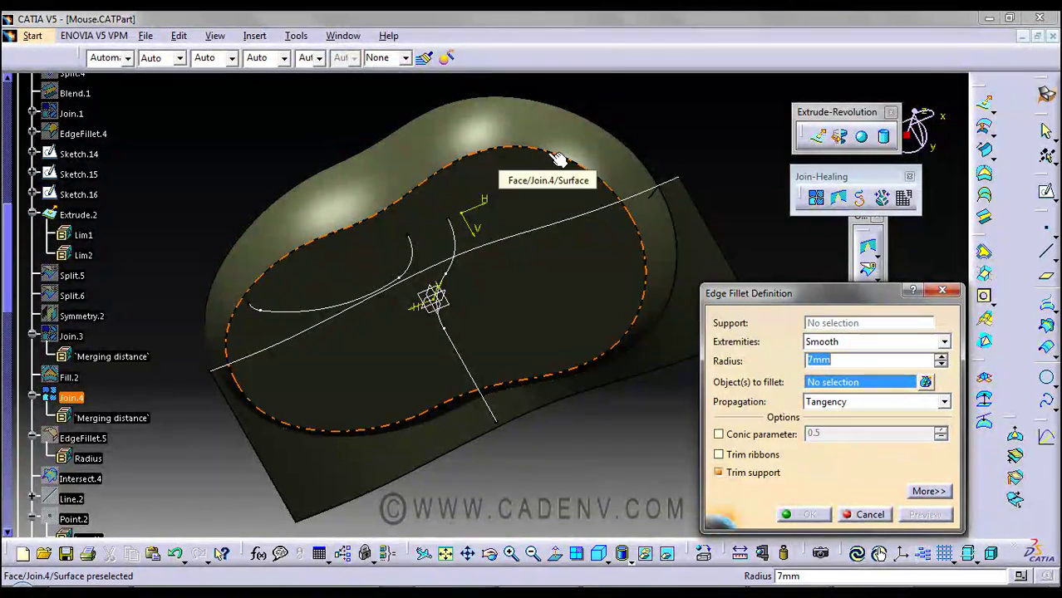
{"action": "left_click", "coordinate": [429, 184]}
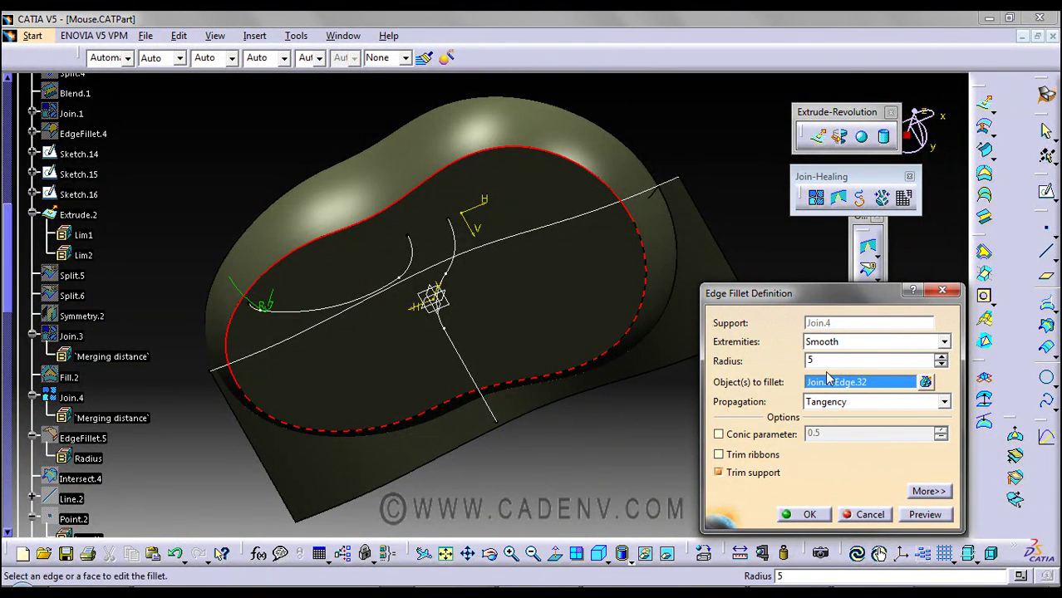
{"action": "left_click", "coordinate": [808, 514]}
Delete the new 5 mm edge fillet from the bottom of the body
{"action": "left_click", "coordinate": [686, 416]}
{"action": "middle_click_drag", "start_coordinate": [687, 413], "coordinate": [689, 402]}
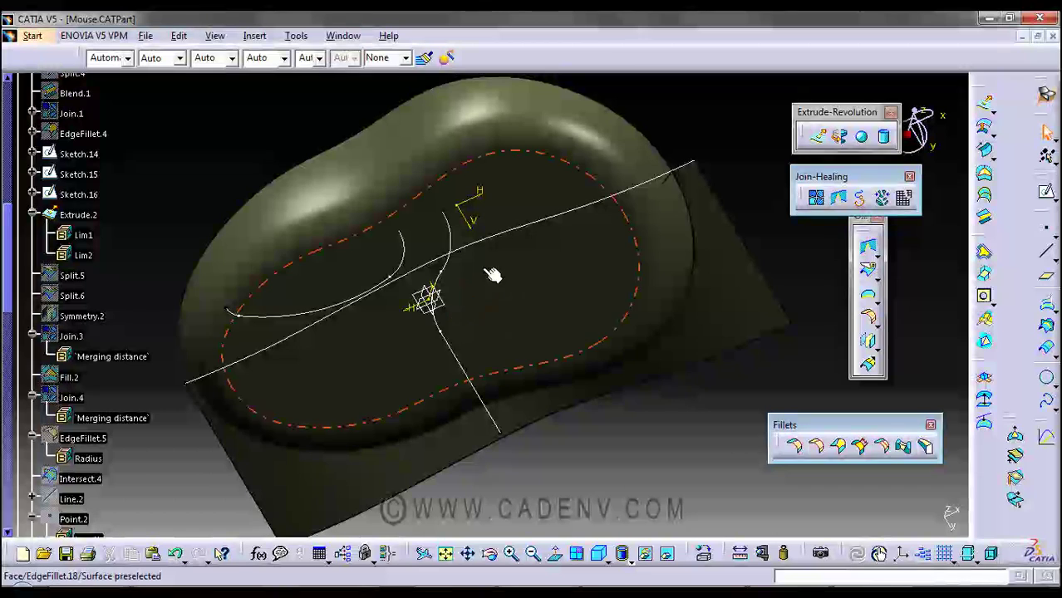
{"action": "left_click", "coordinate": [397, 196]}
{"action": "key", "text": "Delete"}
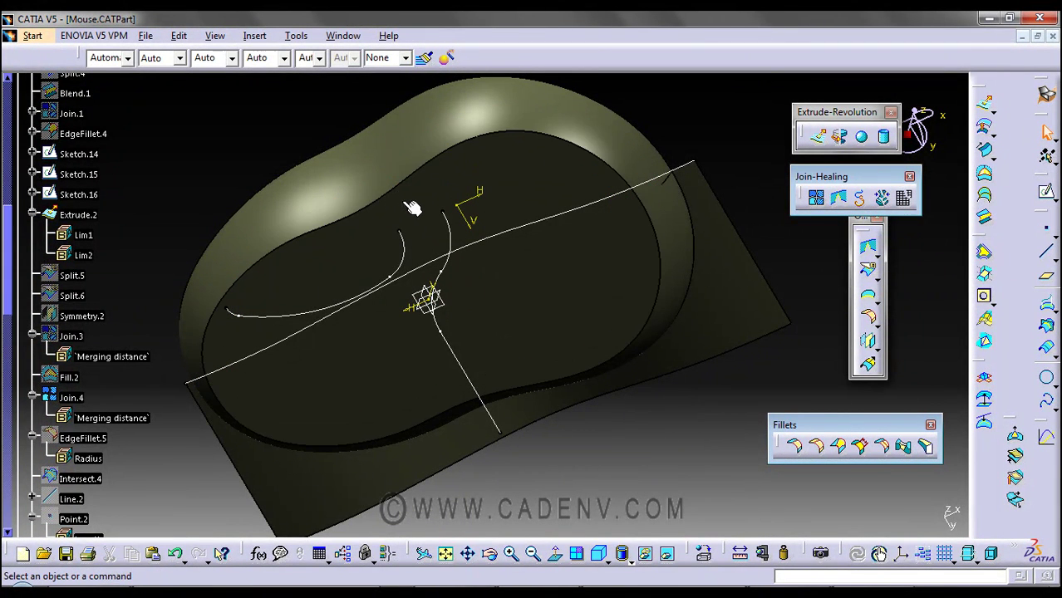
Hide Join.4 and select EdgeFillet.5 in the specification tree
{"action": "left_click", "coordinate": [538, 193]}
{"action": "key", "text": "ctrl+h"}
{"action": "middle_click_drag", "start_coordinate": [523, 205], "coordinate": [573, 179]}
{"action": "scroll", "coordinate": [367, 244], "scroll_direction": "down", "scroll_amount": 1}
{"action": "left_click", "coordinate": [88, 347]}
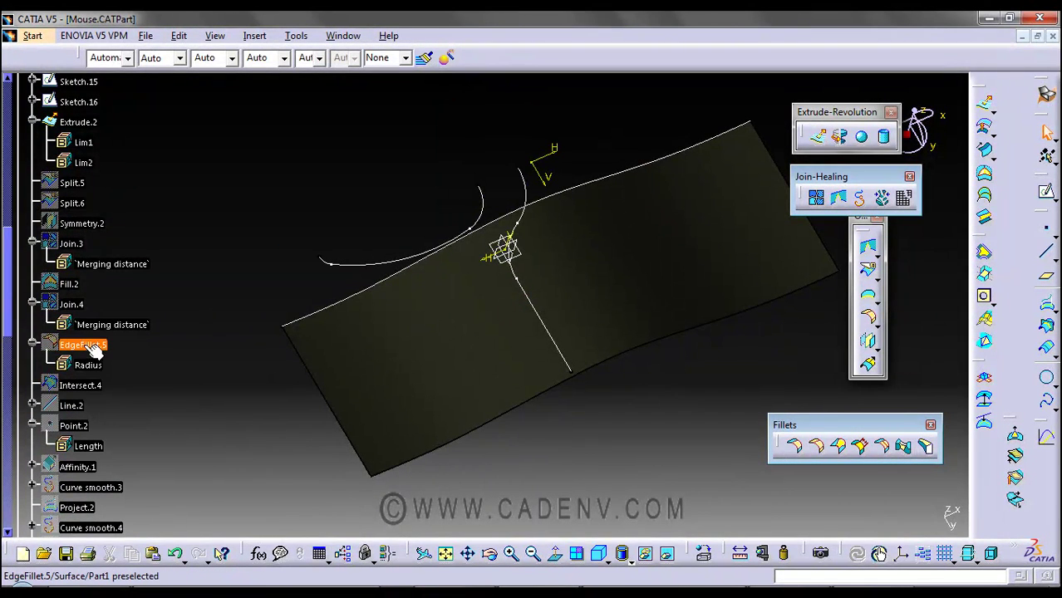
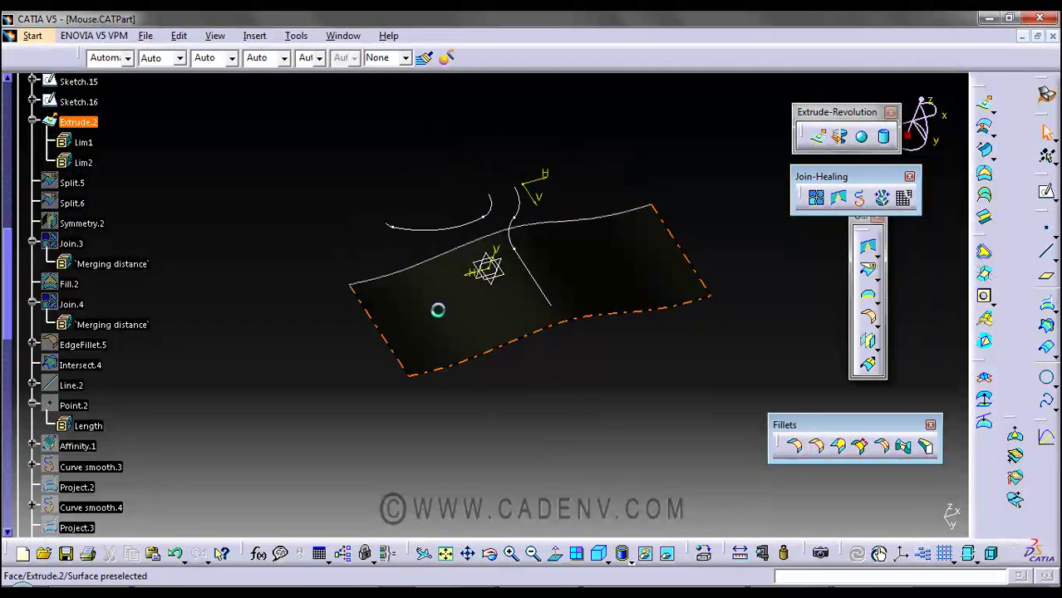
Open the parents and children of Intersect.4 and show its hidden parent surface EdgeFillet.4
{"action": "scroll", "coordinate": [221, 345], "scroll_direction": "down", "scroll_amount": 2}
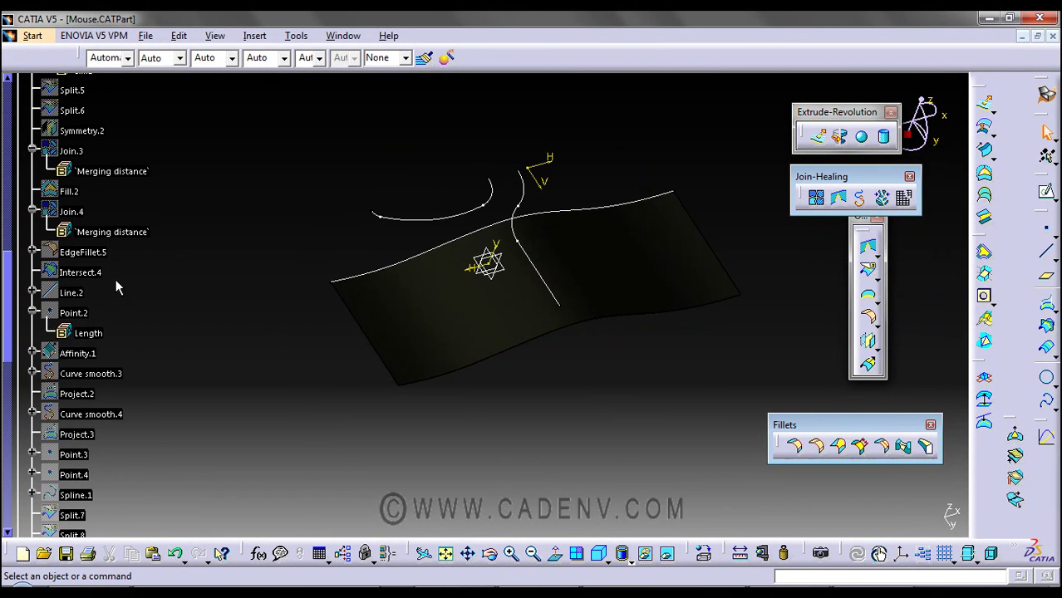
{"action": "middle_click_drag", "start_coordinate": [356, 247], "coordinate": [585, 428]}
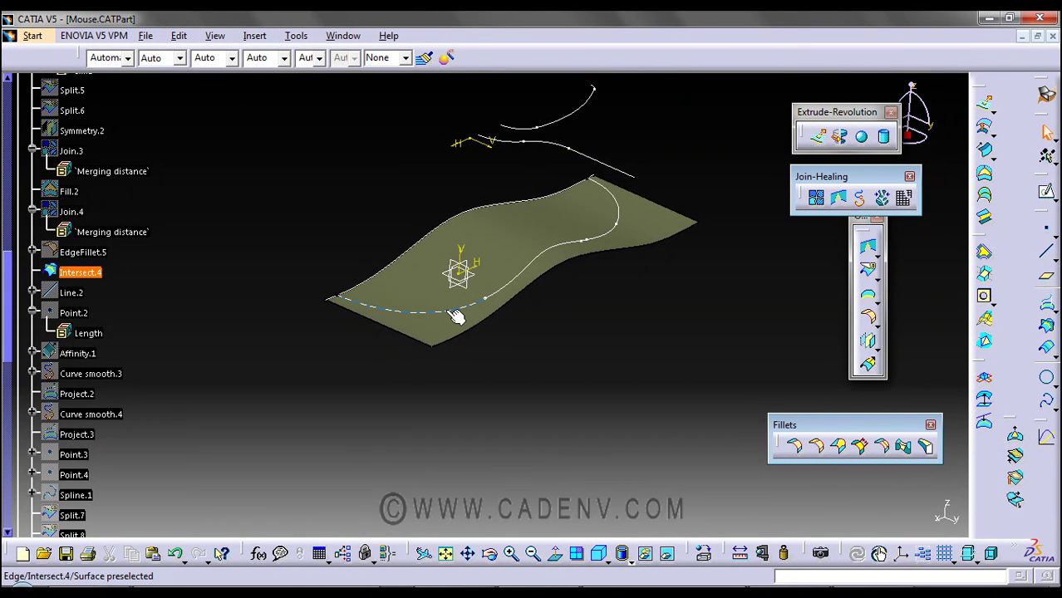
{"action": "left_click", "coordinate": [422, 295]}
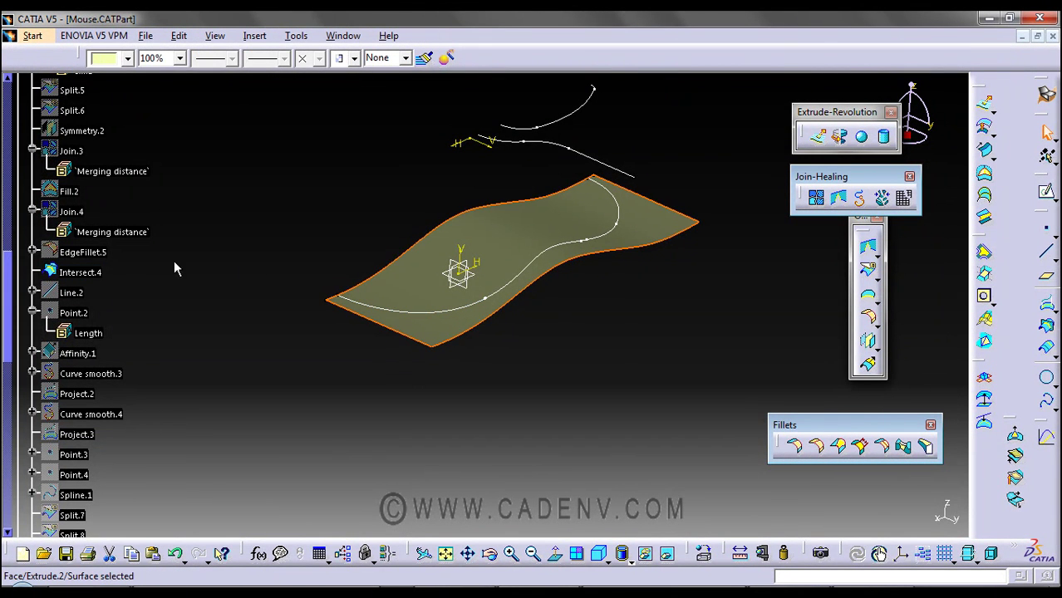
{"action": "right_click", "coordinate": [81, 273]}
{"action": "left_click", "coordinate": [141, 511]}
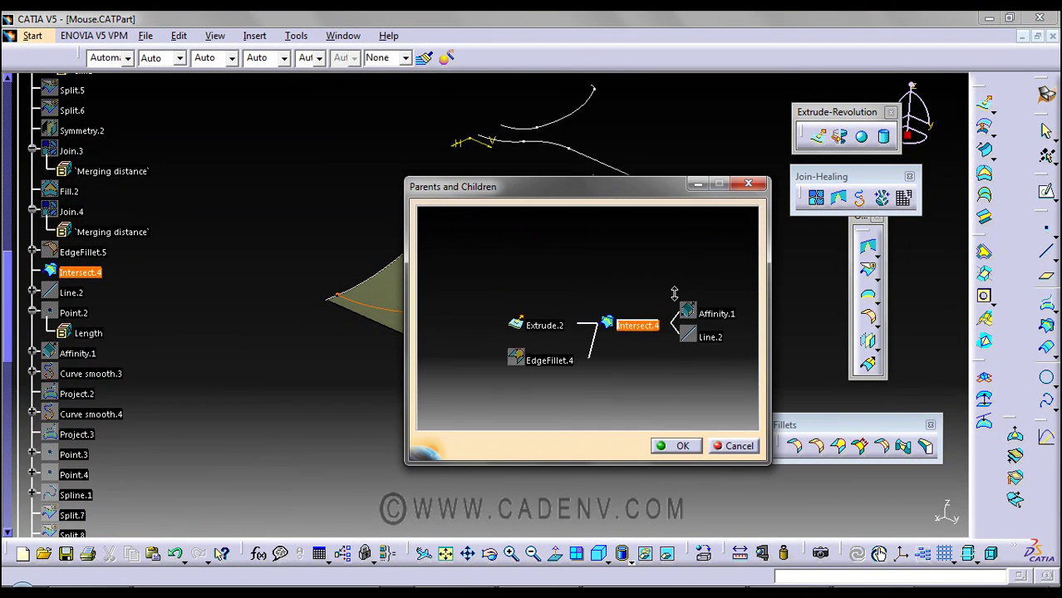
{"action": "right_click", "coordinate": [547, 363]}
{"action": "left_click", "coordinate": [588, 410]}
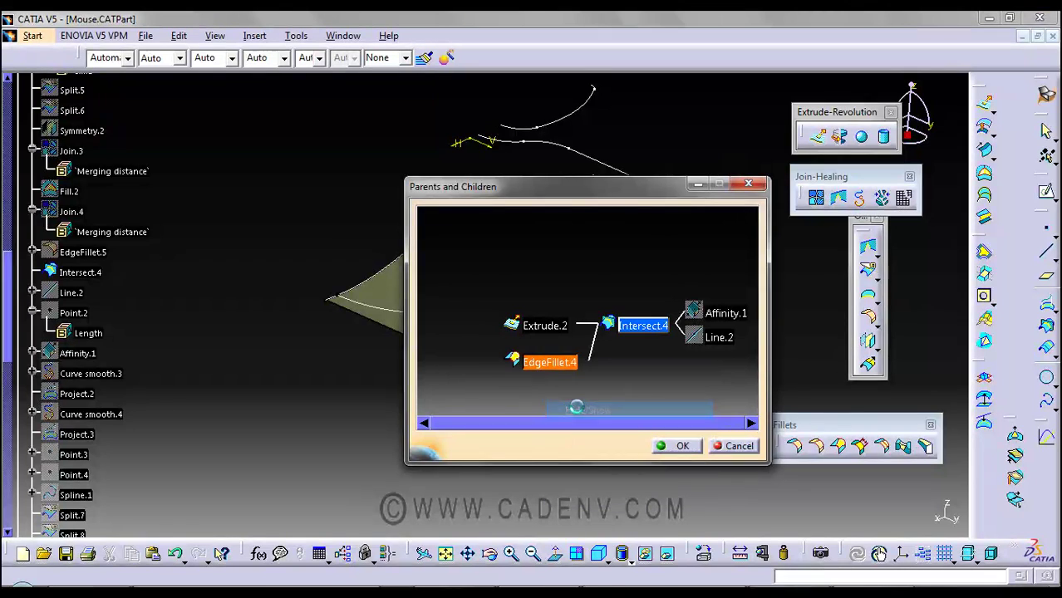
{"action": "left_click", "coordinate": [684, 447]}
{"action": "middle_click_drag", "start_coordinate": [519, 382], "coordinate": [474, 255]}
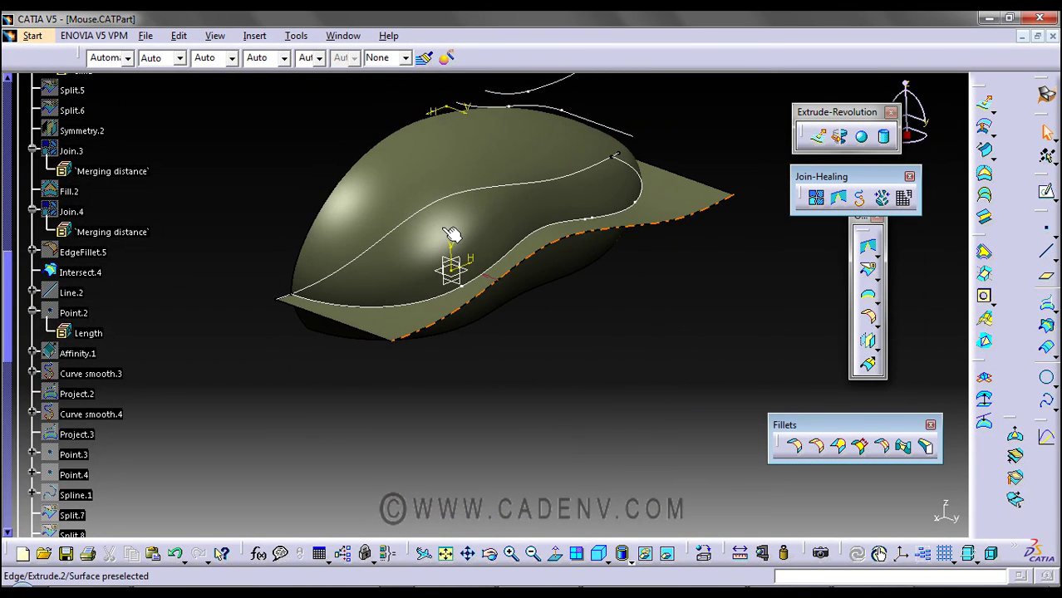
Locate EdgeFillet.4 in the specification tree, collapse its radius parameters and dismiss the Windows performance notification
{"action": "right_click", "coordinate": [426, 200]}
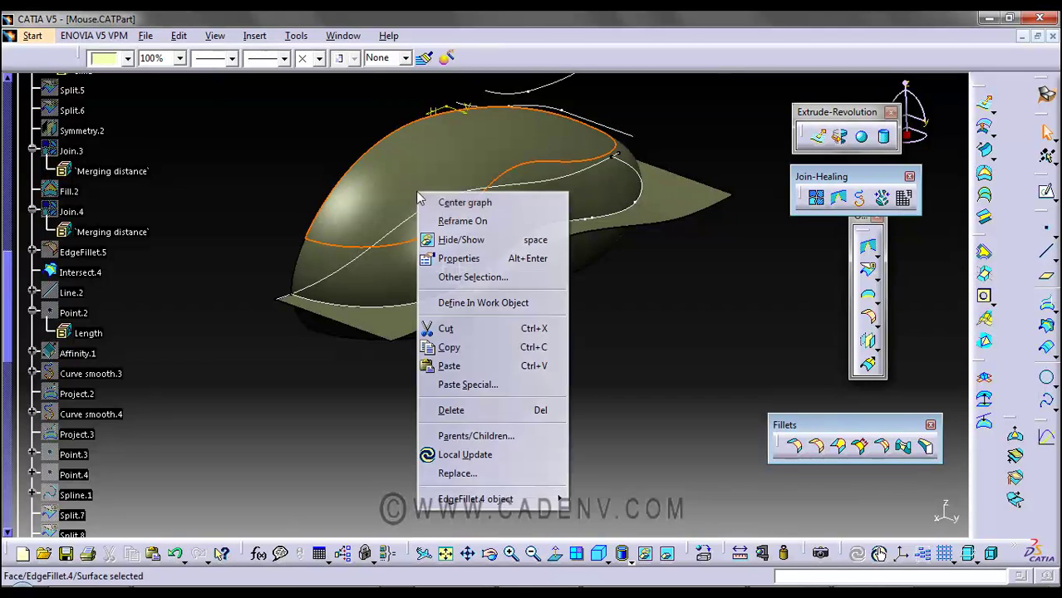
{"action": "left_click", "coordinate": [462, 203]}
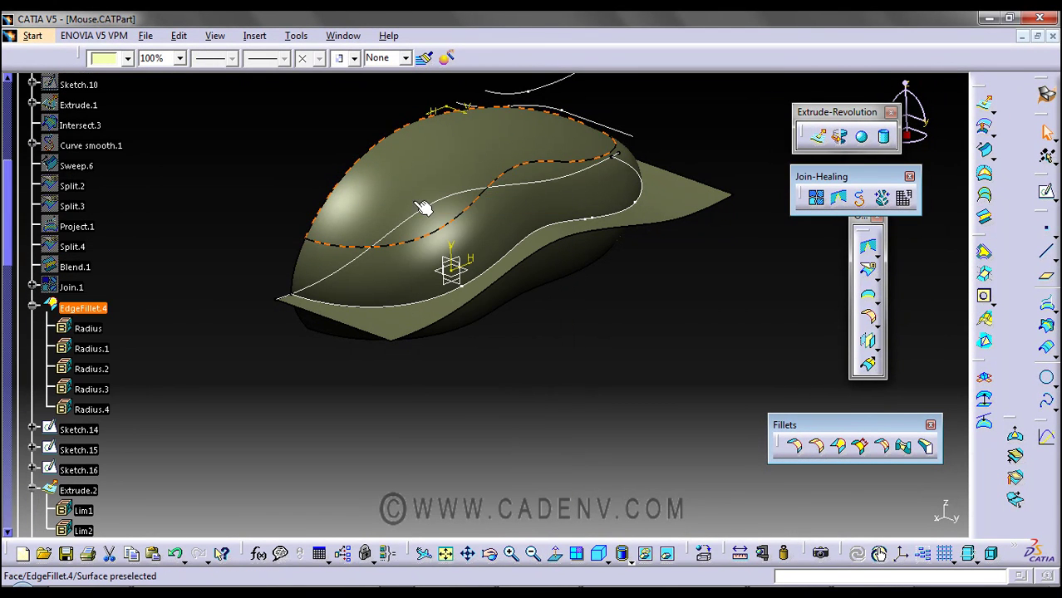
{"action": "left_click", "coordinate": [32, 308]}
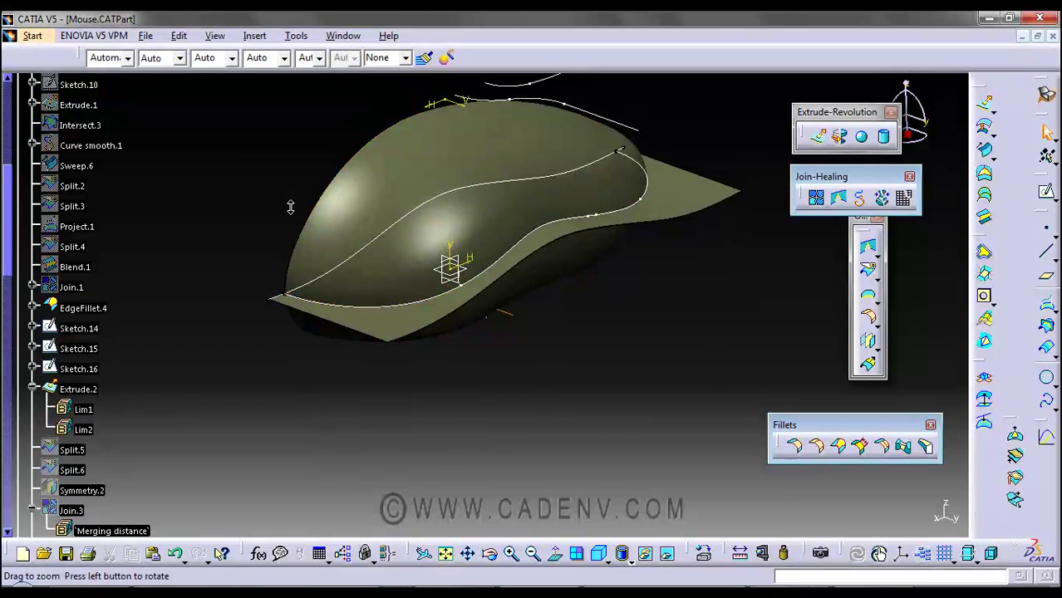
{"action": "middle_click_drag", "start_coordinate": [292, 206], "coordinate": [368, 279]}
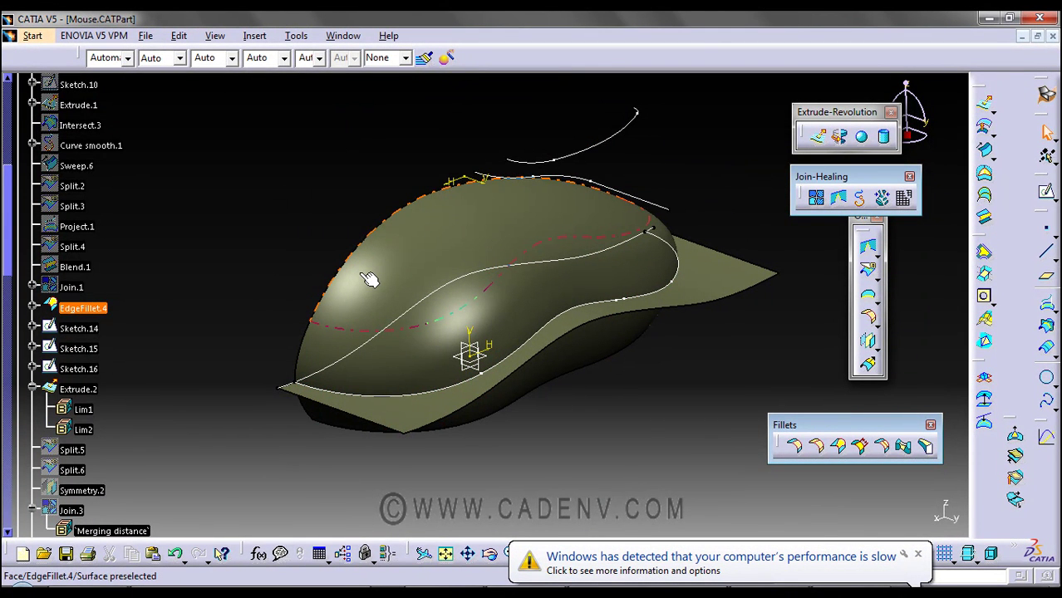
{"action": "left_click", "coordinate": [918, 557]}
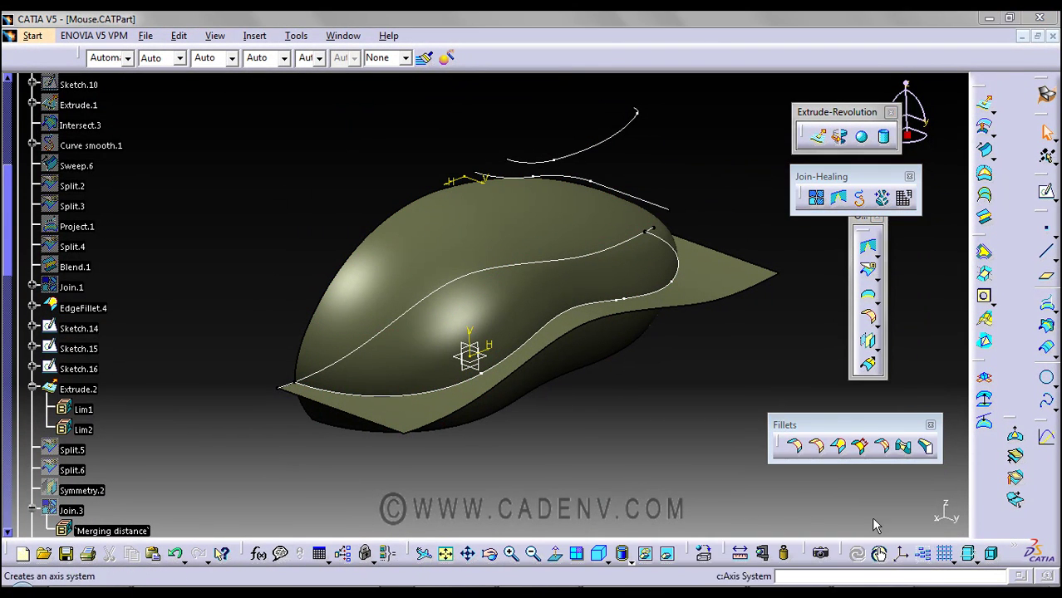
{"action": "middle_click_drag", "start_coordinate": [590, 399], "coordinate": [636, 421]}
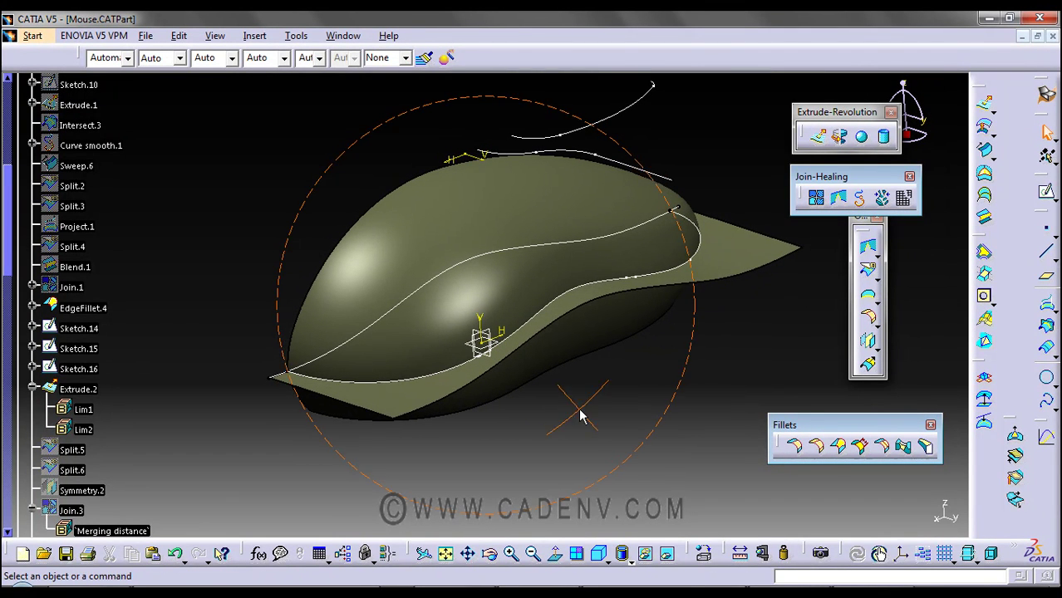
Locate the Intersect.4 curve in the specification tree and hide it
{"action": "right_click", "coordinate": [546, 309]}
{"action": "left_click", "coordinate": [574, 276]}
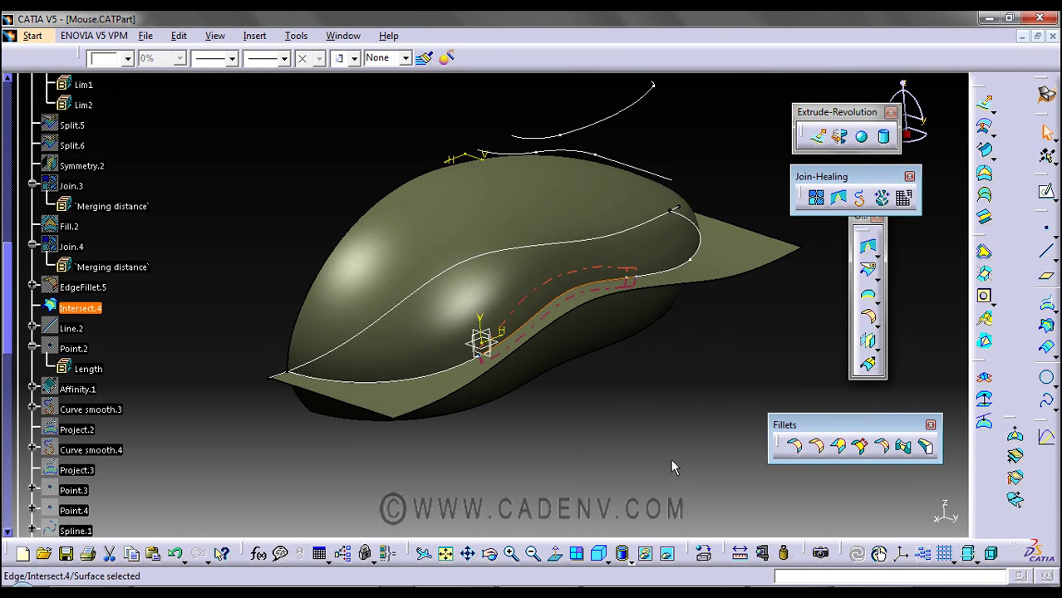
{"action": "left_click", "coordinate": [673, 468]}
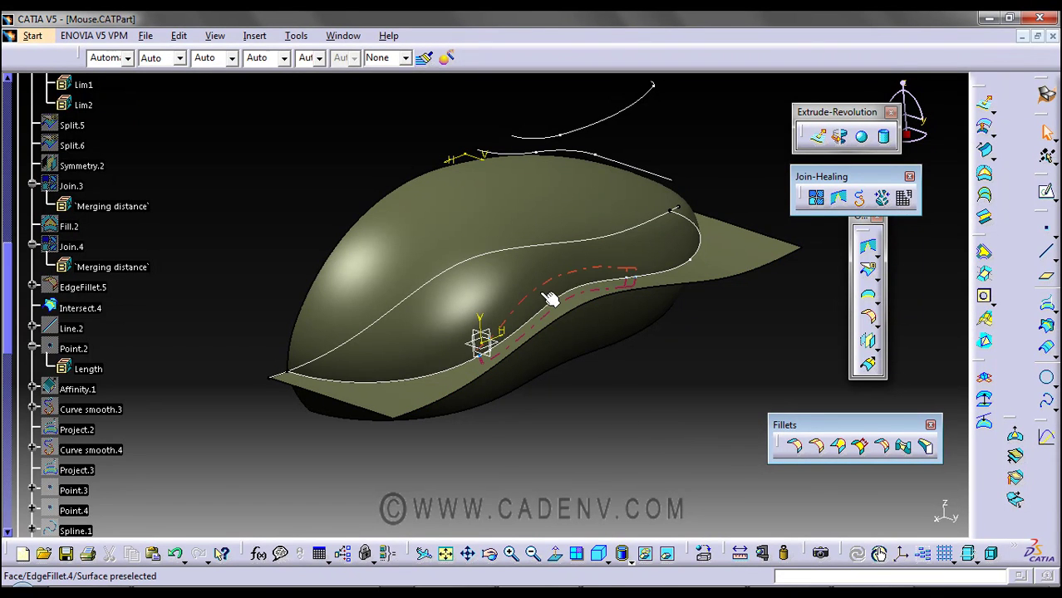
{"action": "middle_click_drag", "start_coordinate": [638, 415], "coordinate": [615, 393]}
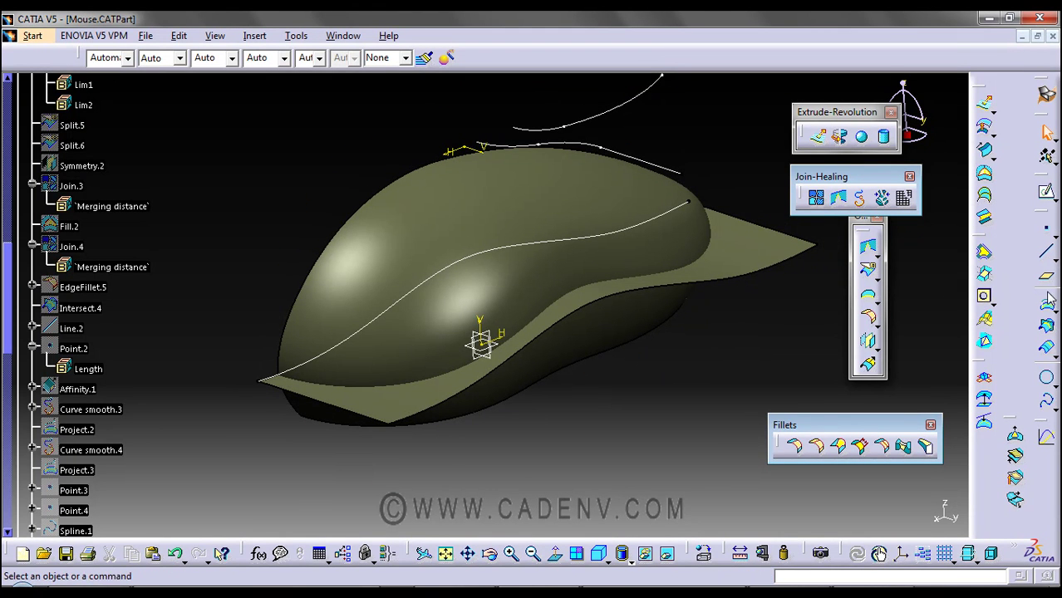
Float the wireframe toolbar beside the model in place of the closed Join-Healing, Fillets and operations toolbars
{"action": "left_click_drag", "start_coordinate": [1038, 301], "coordinate": [783, 312]}
{"action": "left_click", "coordinate": [877, 217]}
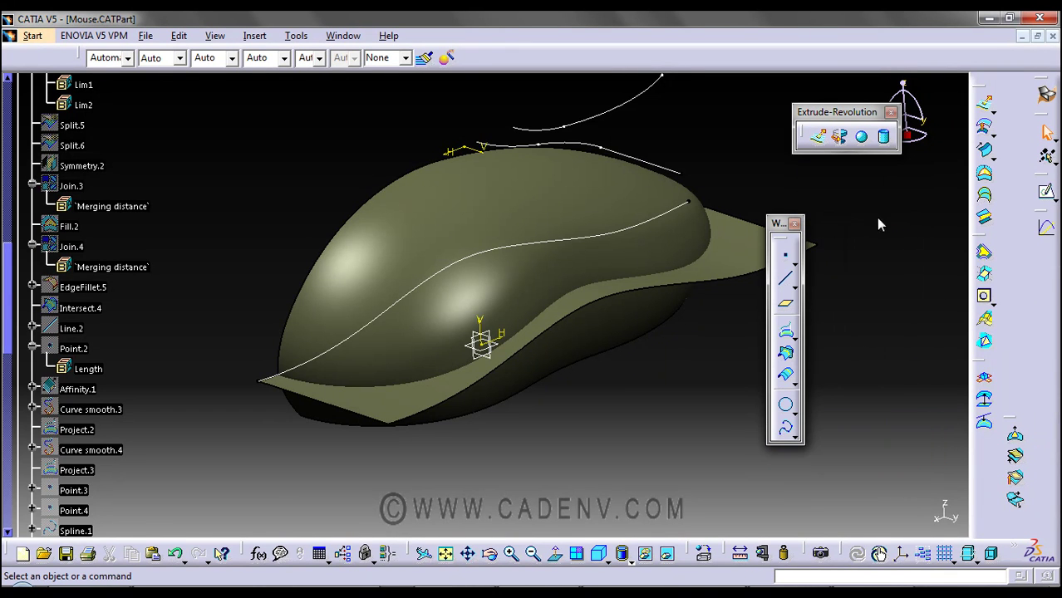
{"action": "left_click_drag", "start_coordinate": [777, 233], "coordinate": [857, 206]}
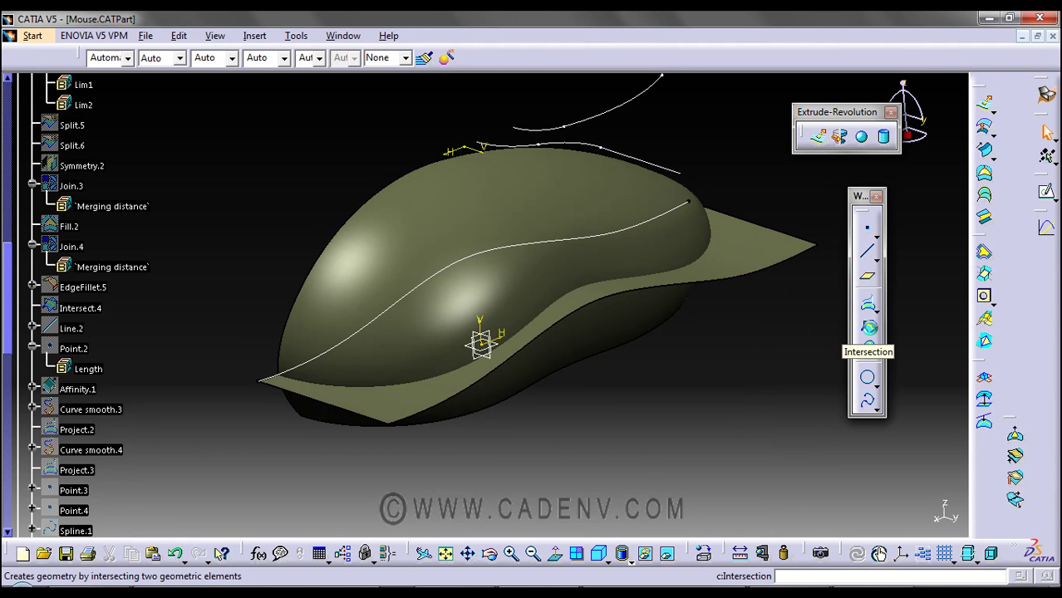
Create the intersection of EdgeFillet.4 and Extrude.2, previewing the resulting curve around the mouse body
{"action": "left_click", "coordinate": [869, 329]}
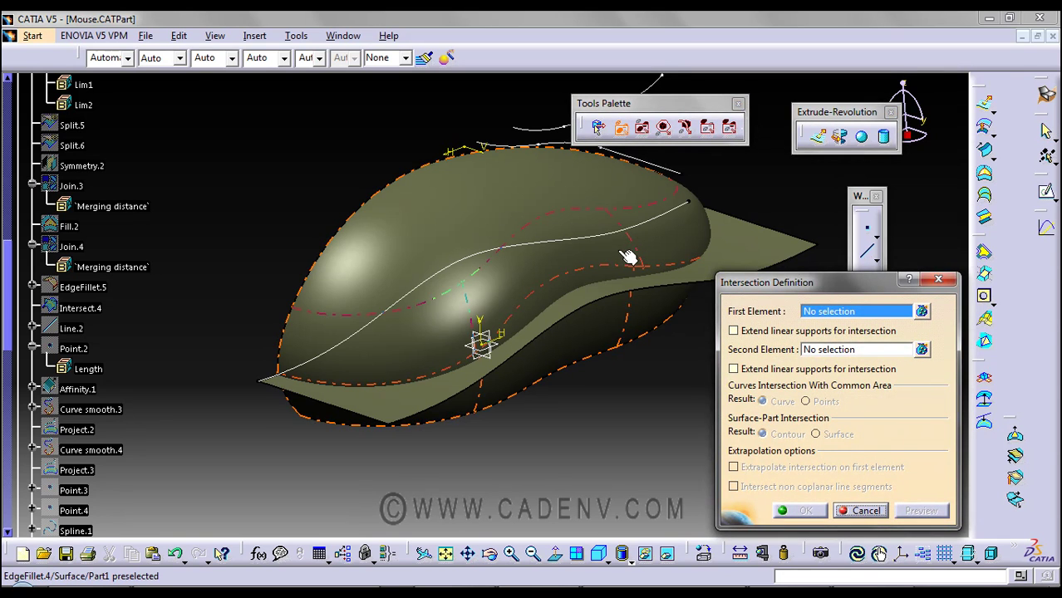
{"action": "left_click", "coordinate": [629, 258]}
{"action": "left_click", "coordinate": [765, 259]}
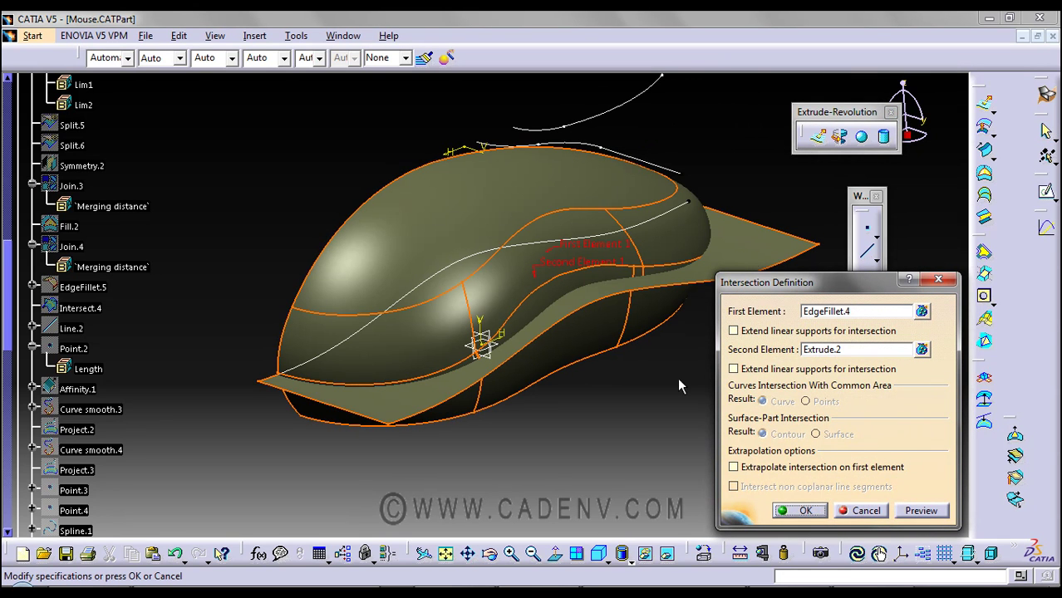
{"action": "left_click", "coordinate": [923, 511]}
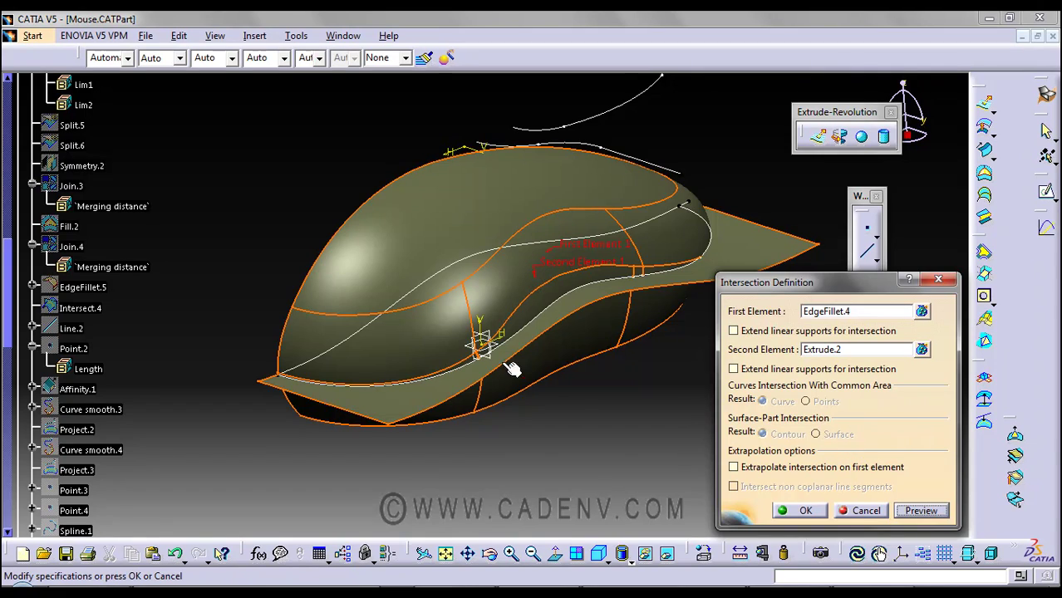
{"action": "middle_click_drag", "start_coordinate": [526, 426], "coordinate": [665, 382]}
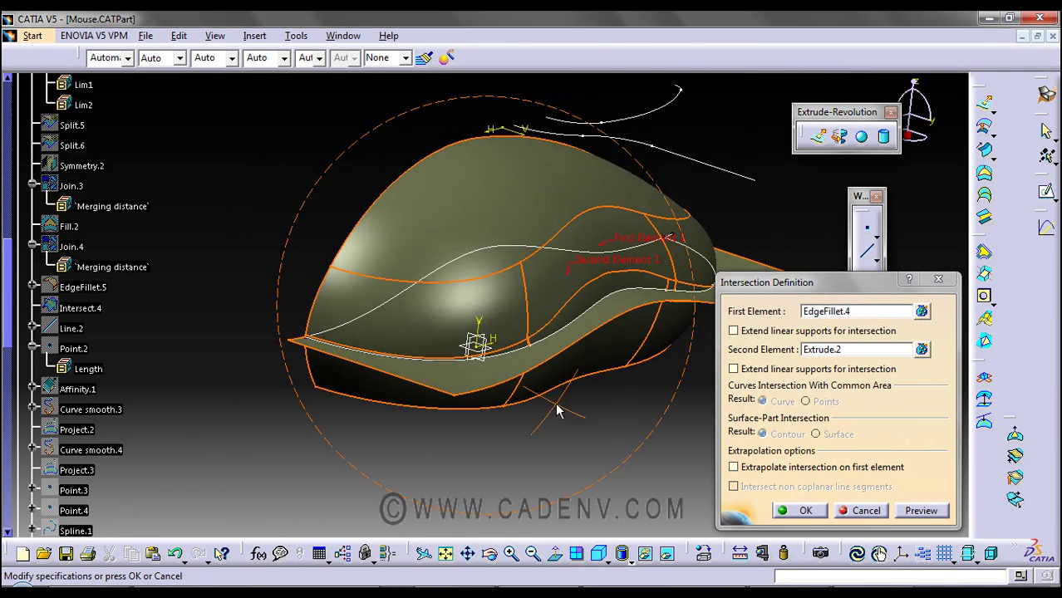
{"action": "left_click", "coordinate": [818, 517]}
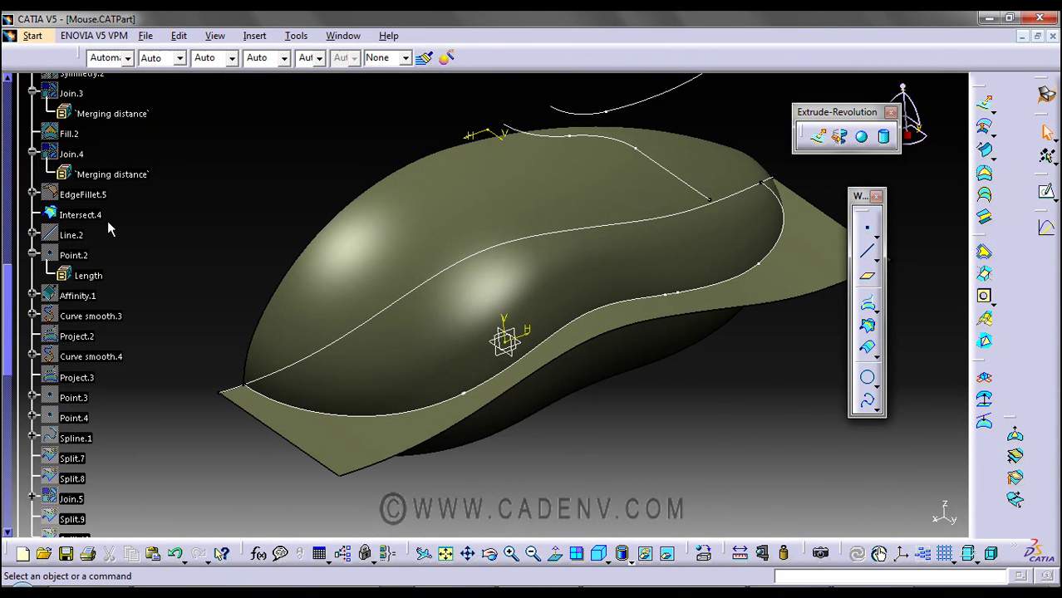
Show Line.2 along with the intersection curve on the mouse body
{"action": "right_click", "coordinate": [87, 234]}
{"action": "key", "text": "h"}
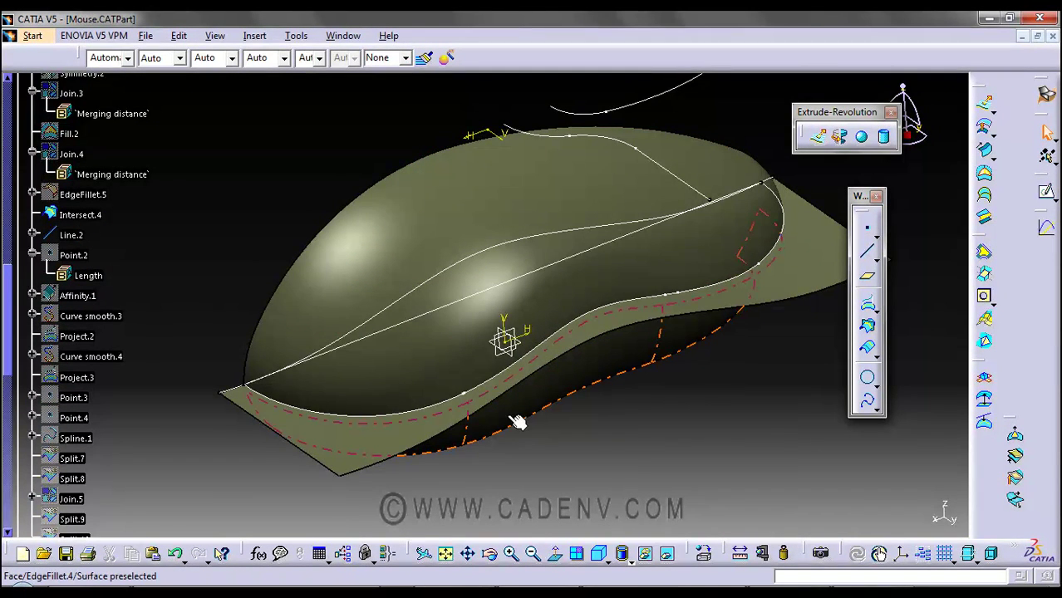